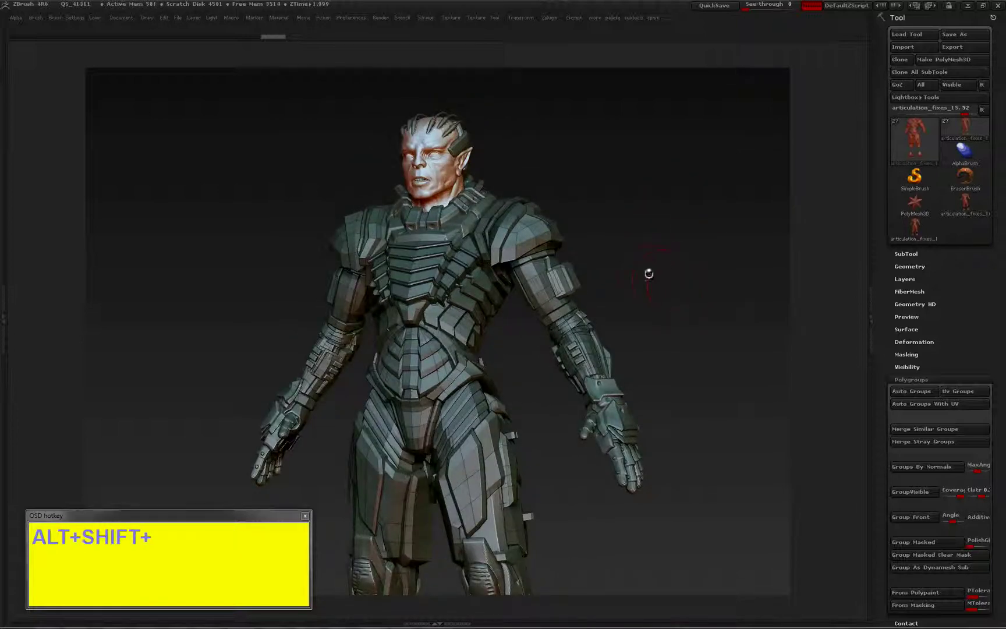
key("shift+z")
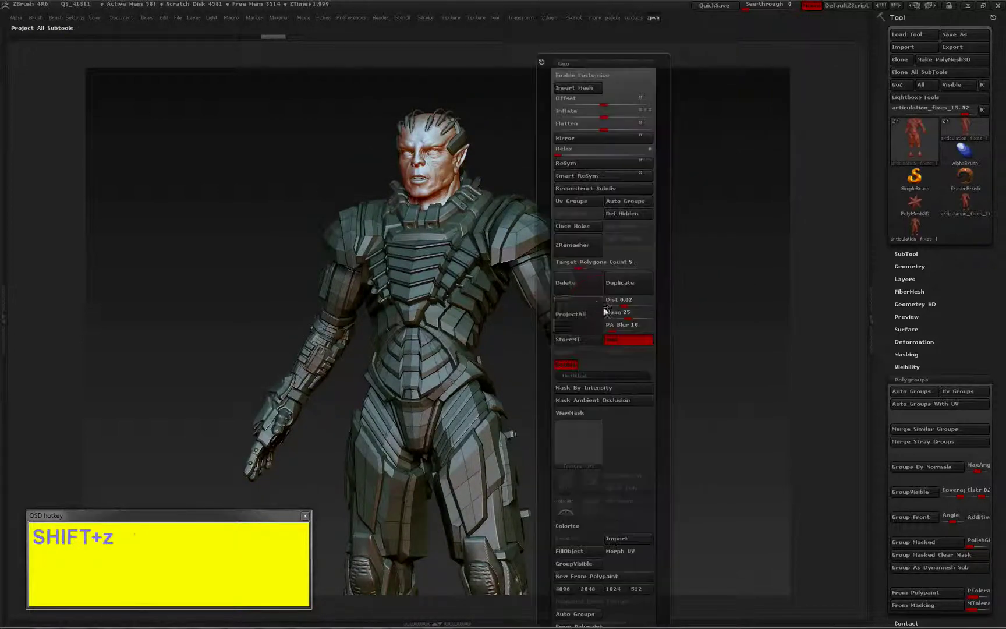
key("shift+z")
left_click(733, 222)
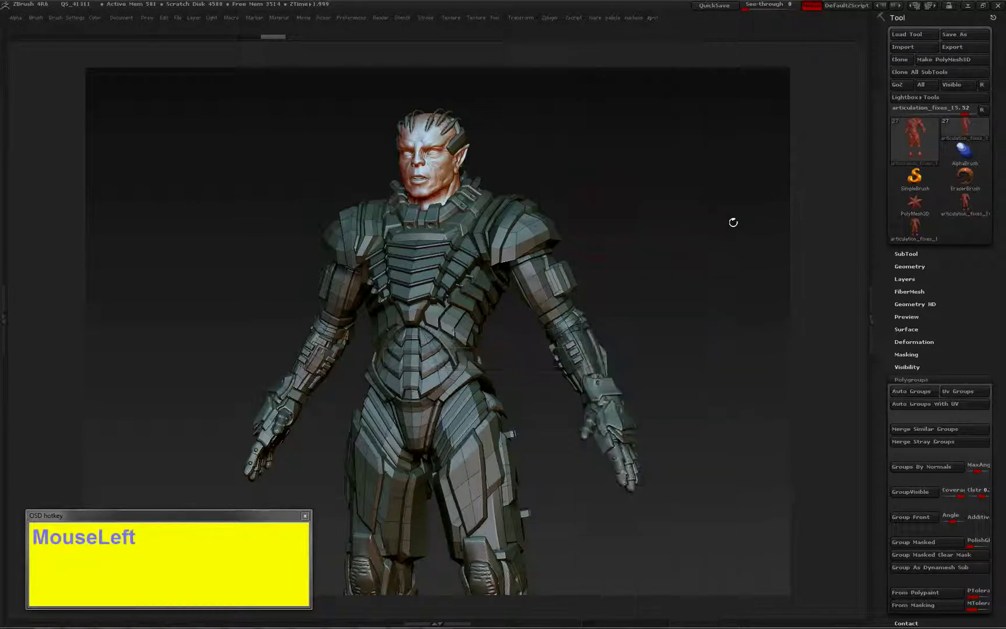
Step: Solo the armour subtool and set the polyframe fill to 37 to colour its polygroups
key("alt+s")
left_click_drag(647, 254, 685, 155, "alt")
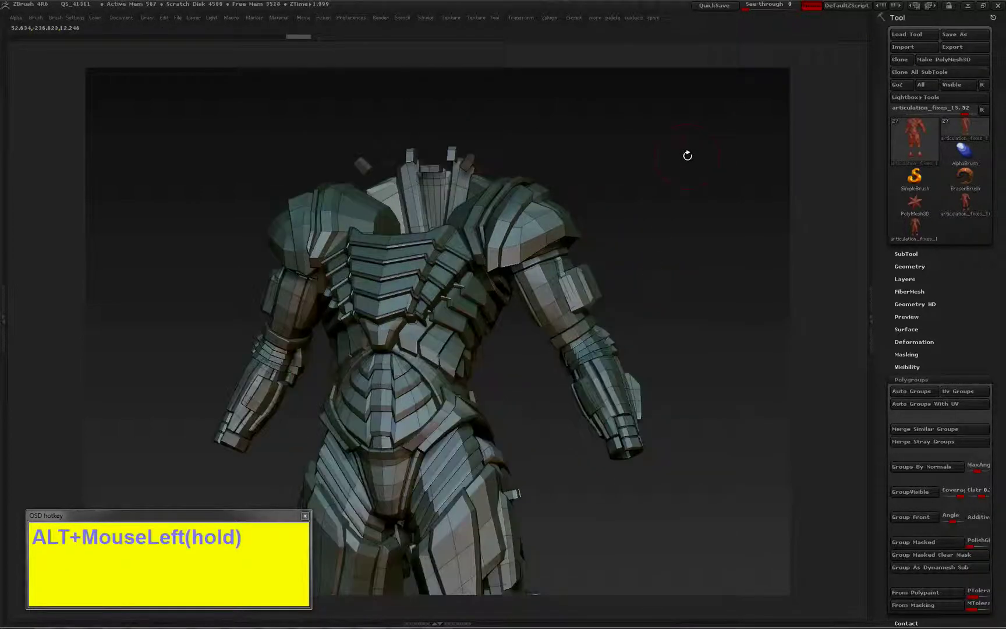
key("Tab")
left_click_drag(827, 31, 835, 31)
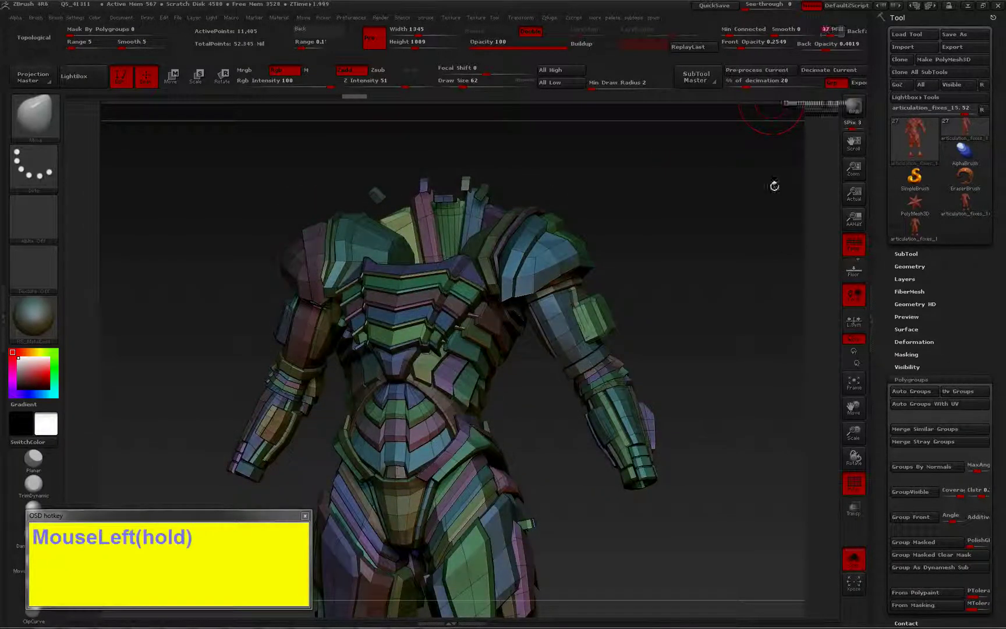
mouse_move(775, 186)
left_mouse_down()
mouse_move(735, 180)
mouse_move(720, 191)
mouse_move(695, 310)
mouse_move(698, 221)
mouse_move(759, 280)
mouse_move(739, 260)
mouse_move(737, 288)
mouse_move(746, 290)
mouse_move(738, 294)
left_mouse_up()
Step: Group the isolated outer shoulder plates of both arms as one polygroup and set the draw size to 128
key("s")
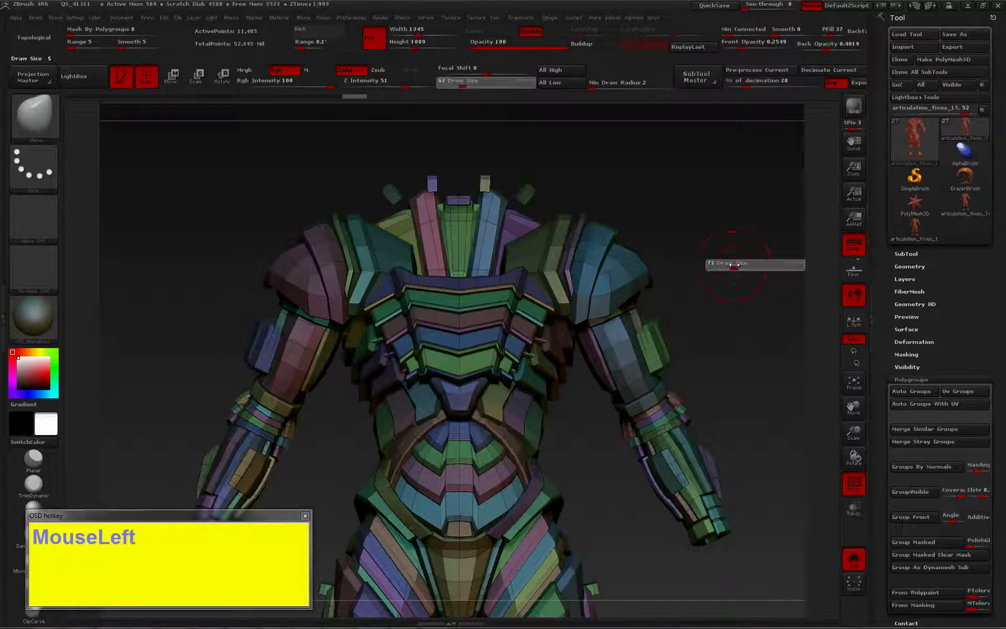
left_click(736, 266)
mouse_move(727, 251)
left_mouse_down("alt")
mouse_move(716, 265)
mouse_move(728, 267)
mouse_move(737, 242)
mouse_move(739, 260)
left_mouse_up("alt")
left_click(618, 285, "ctrl+shift")
left_click(314, 297, "ctrl+shift")
key("alt+g")
key("s")
left_click(741, 256)
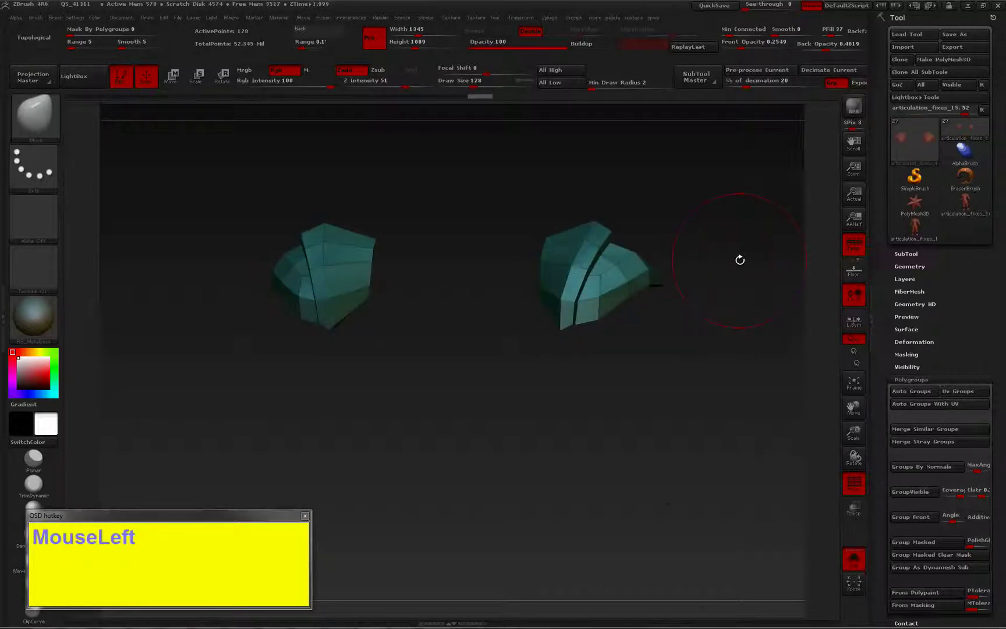
Step: Turn off solo and mask all of the armour except the shoulder plate polygroup
key("alt+shift+s")
left_click(731, 278, "ctrl+shift")
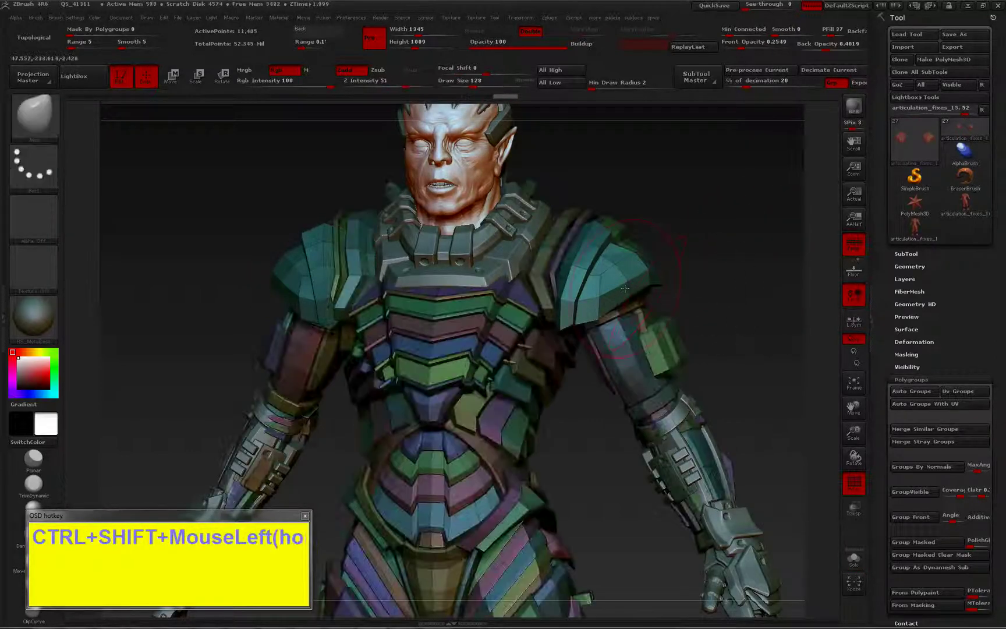
left_click(610, 286, "ctrl+shift")
left_click_drag(752, 243, 762, 237, "alt")
left_click_drag(764, 241, 661, 187, "ctrl")
left_click(695, 250, "ctrl")
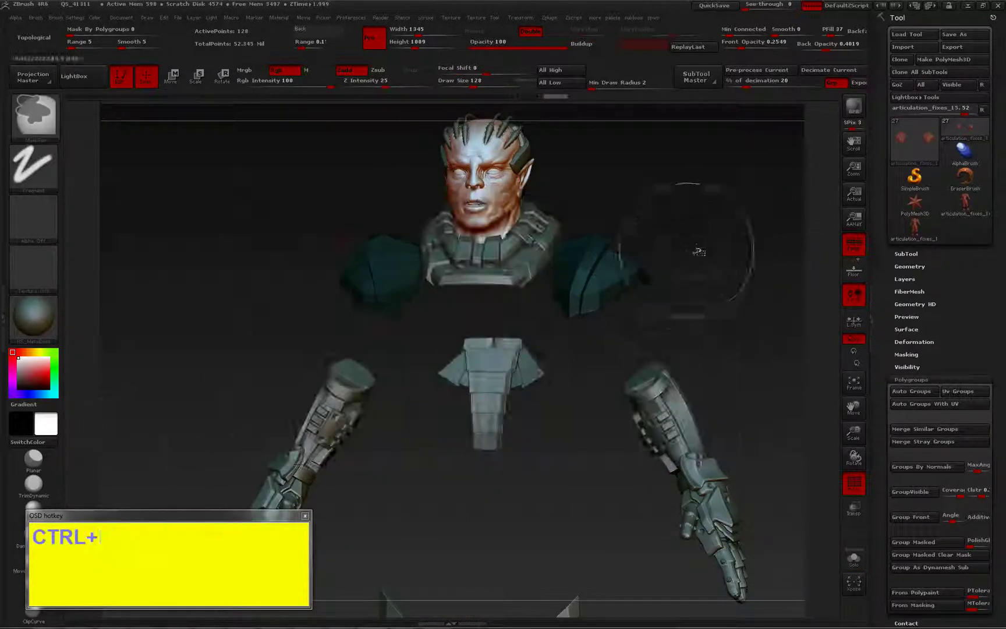
left_click(754, 275, "ctrl+shift")
left_click(752, 274, "ctrl")
Step: Set the draw size to 132 and examine the unmasked shoulder plates from the side and front
key("s")
left_click(746, 273)
mouse_move(746, 274)
left_mouse_down()
mouse_move(557, 315)
mouse_move(559, 352)
left_mouse_up()
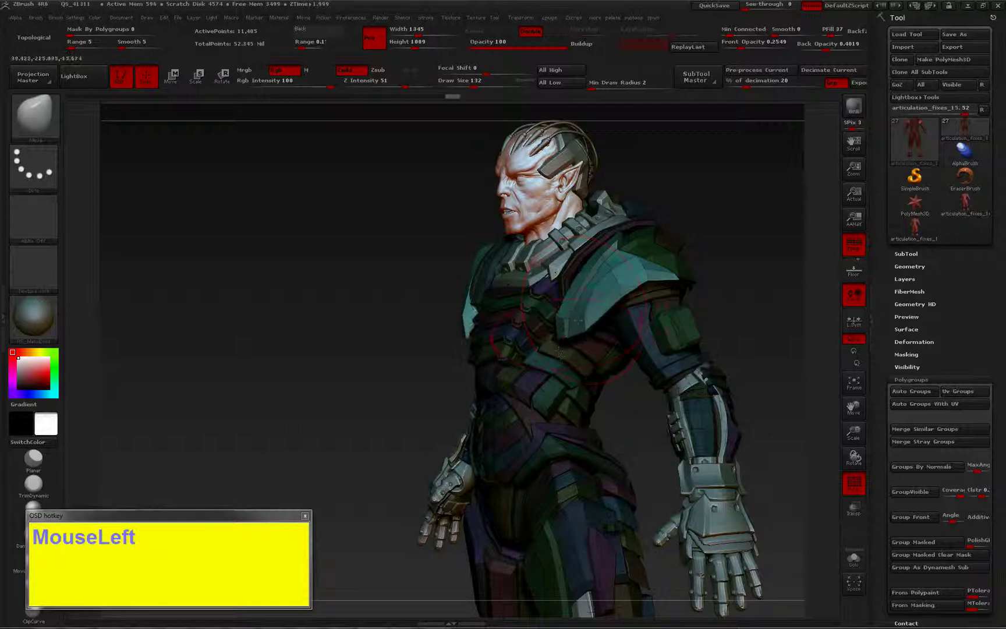
mouse_move(702, 294)
left_mouse_down()
mouse_move(784, 278)
mouse_move(698, 307)
left_mouse_up()
left_click_drag(704, 353, 727, 224, "alt")
mouse_move(739, 287)
left_mouse_down()
mouse_move(697, 291)
mouse_move(729, 268)
left_mouse_up()
Step: Switch to Maya and select the combined armour mesh to inspect it as one object
key("alt+Tab")
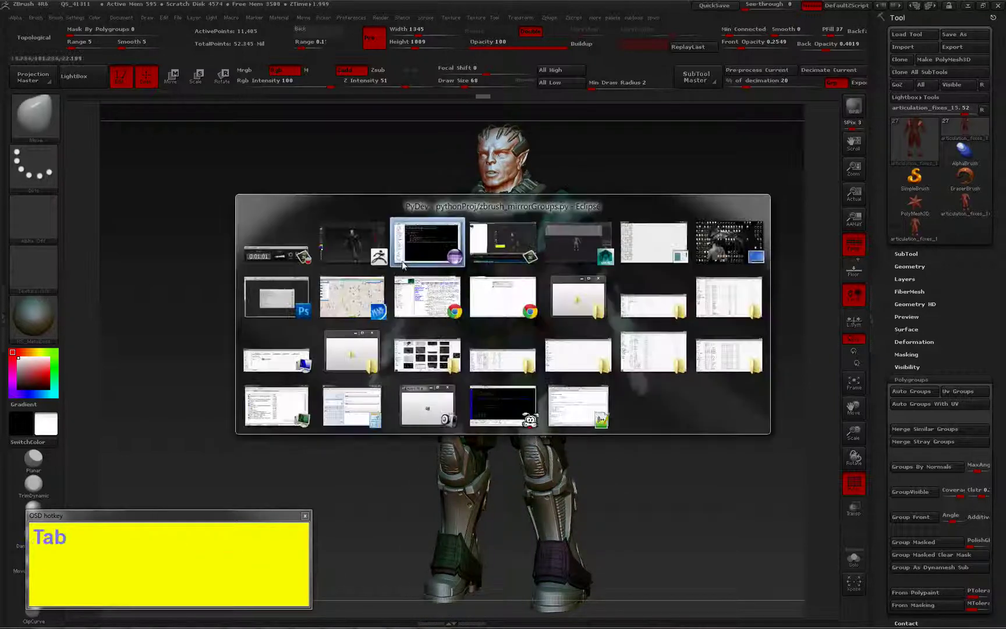
left_click(549, 252, "alt")
right_click_drag(480, 328, 555, 442, "alt")
middle_click_drag(555, 442, 566, 376, "alt")
left_click(541, 343)
left_click_drag(626, 418, 580, 414, "alt")
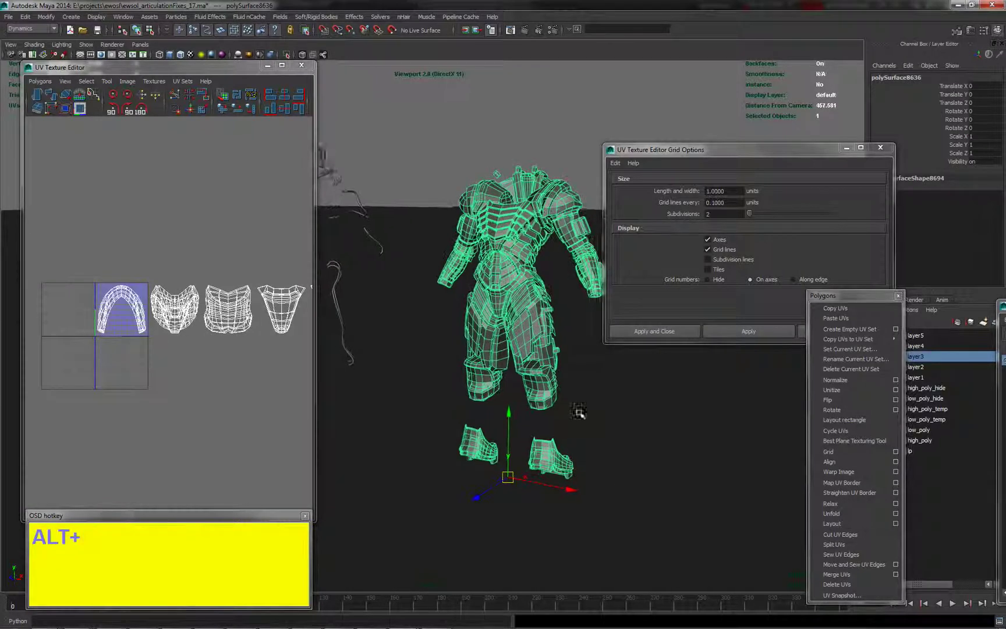
middle_click_drag(580, 414, 558, 415, "alt")
left_click_drag(557, 416, 573, 414, "alt")
left_click(572, 413)
left_click(518, 350)
Step: Undo the recent operations back to the separate armour meshes
key("ctrl+z")
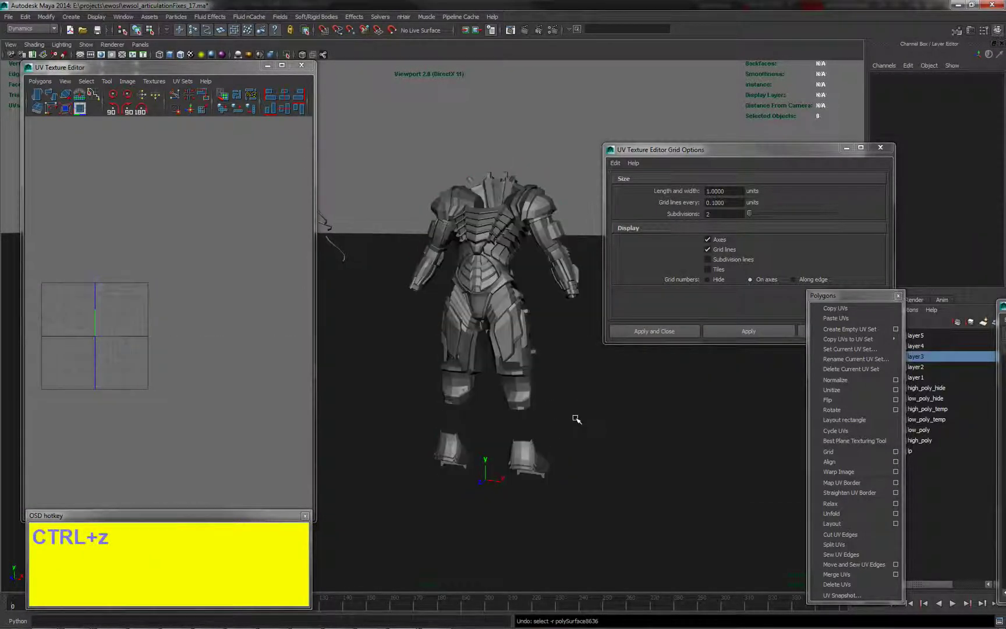
key("ctrl+z")
key("ctrl+z")
key("ctrl+z")
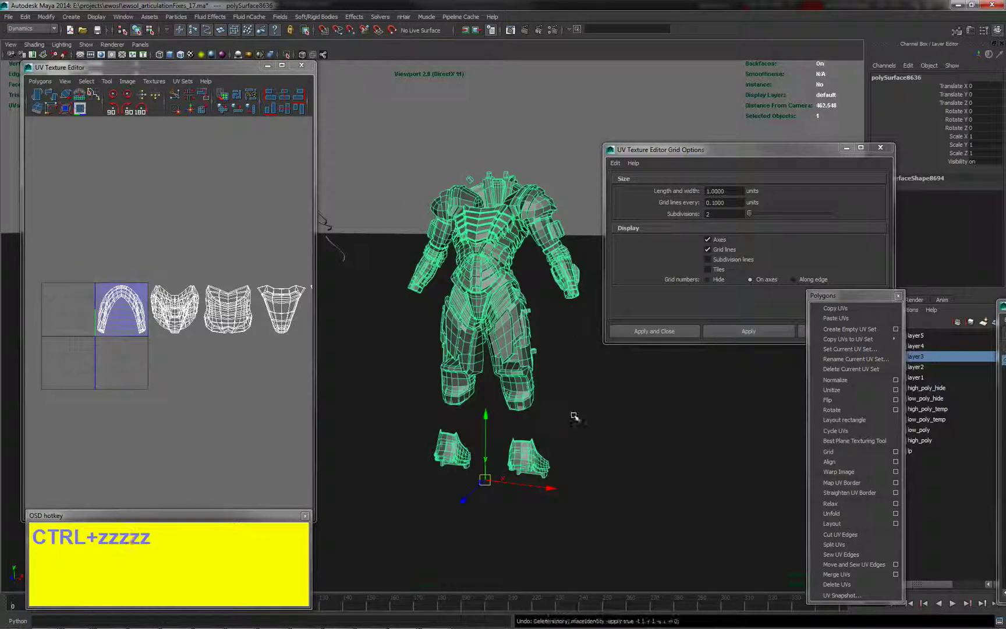
key("ctrl+z")
mouse_move(573, 415)
left_mouse_down("alt")
mouse_move(600, 411)
mouse_move(561, 421)
left_mouse_up("alt")
key("ctrl+z")
Step: Select the boot plates and the shin guards of both legs and isolate them in the viewport
middle_click_drag(561, 420, 551, 424, "alt")
left_click(536, 469)
left_click(539, 473)
left_click_drag(539, 473, 465, 434, "alt")
middle_click_drag(465, 434, 489, 418, "alt")
right_click_drag(489, 418, 575, 480, "alt")
left_click_drag(575, 481, 558, 482, "alt")
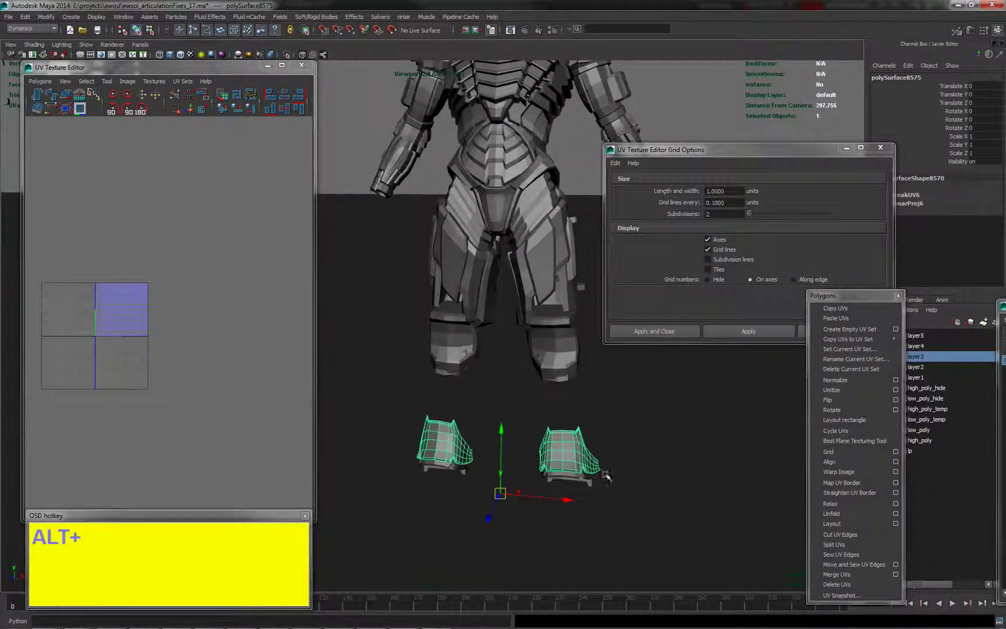
left_click_drag(667, 528, 460, 379)
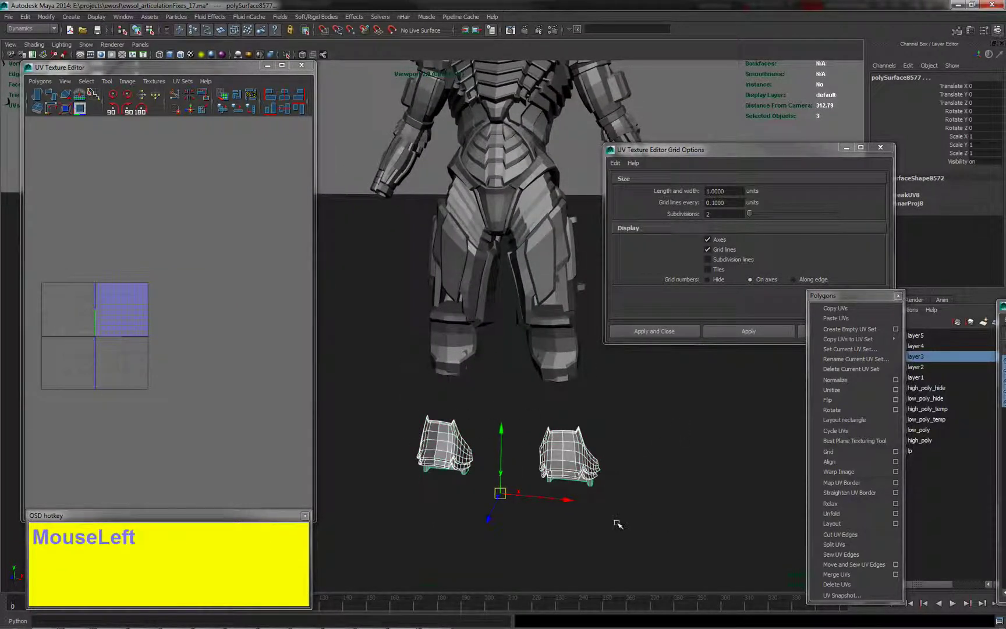
left_click(554, 352, "shift")
key("alt+h")
left_click_drag(699, 432, 639, 422, "alt")
left_click(639, 422)
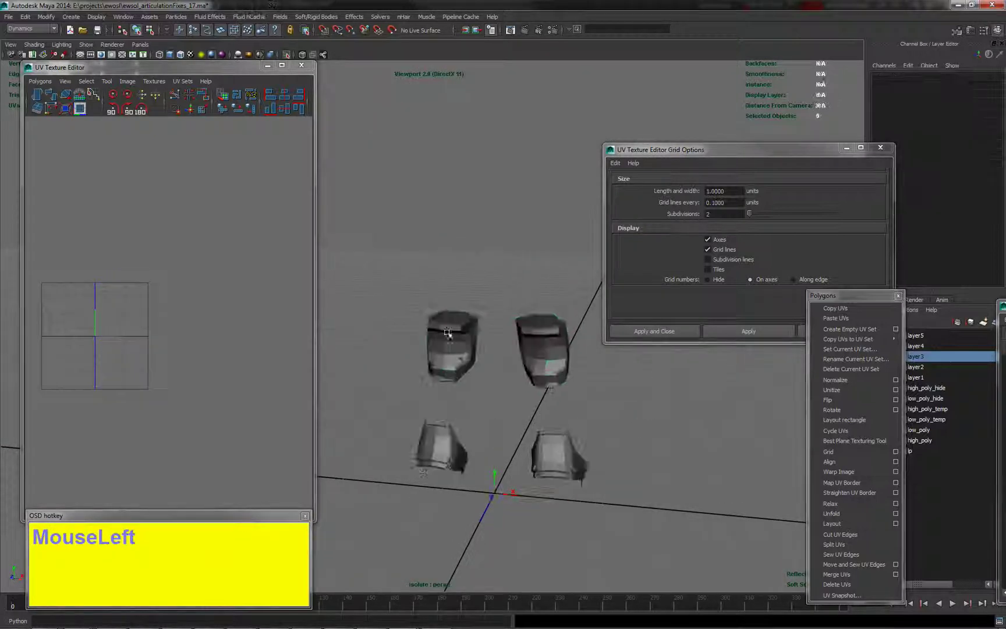
Step: Separate all isolated boot and shin meshes into individual pieces
left_click_drag(616, 508, 451, 363)
key("alt+3")
left_click(700, 394, "alt")
left_click(658, 405)
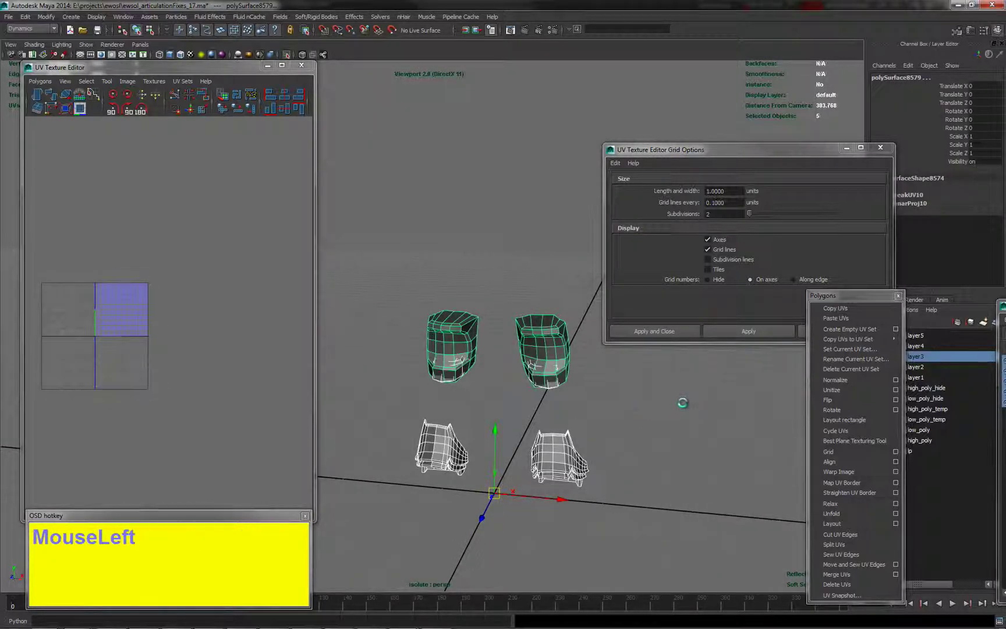
Step: Try to combine the front boot plates of both feet into one mesh
middle_click_drag(583, 451, 638, 492, "alt")
left_click(590, 433)
right_click_drag(494, 409, 523, 411, "alt")
left_click(415, 409, "shift")
key("alt+3")
left_click(537, 368)
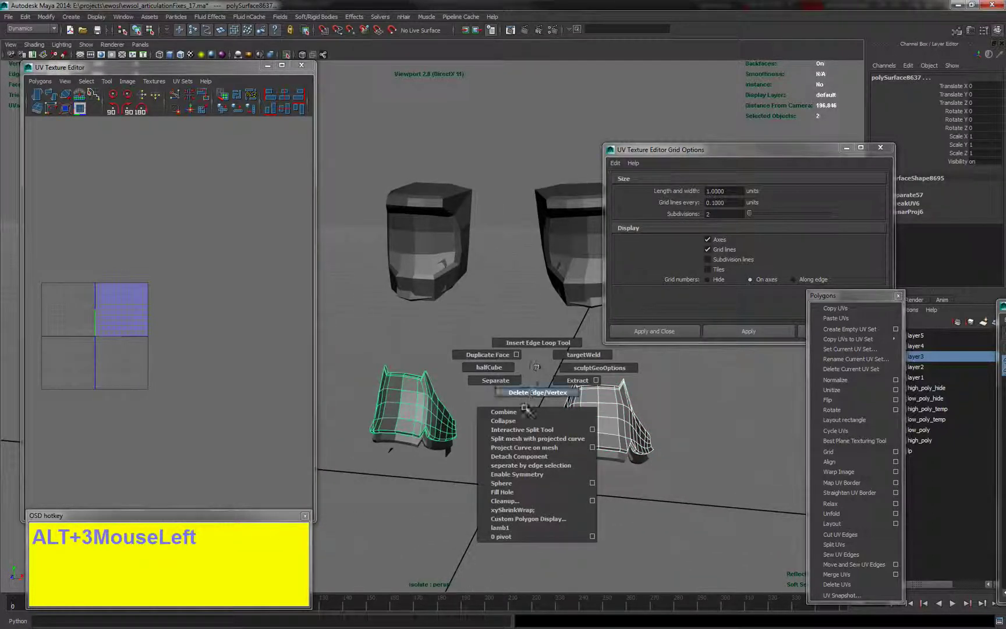
left_click_drag(525, 409, 522, 415)
left_click(523, 416)
right_click_drag(553, 417, 540, 417, "alt")
Step: Combine the front boot plates of both feet and move them aside to about -57.5 on X
left_click(611, 399)
left_click_drag(611, 401, 618, 433, "alt")
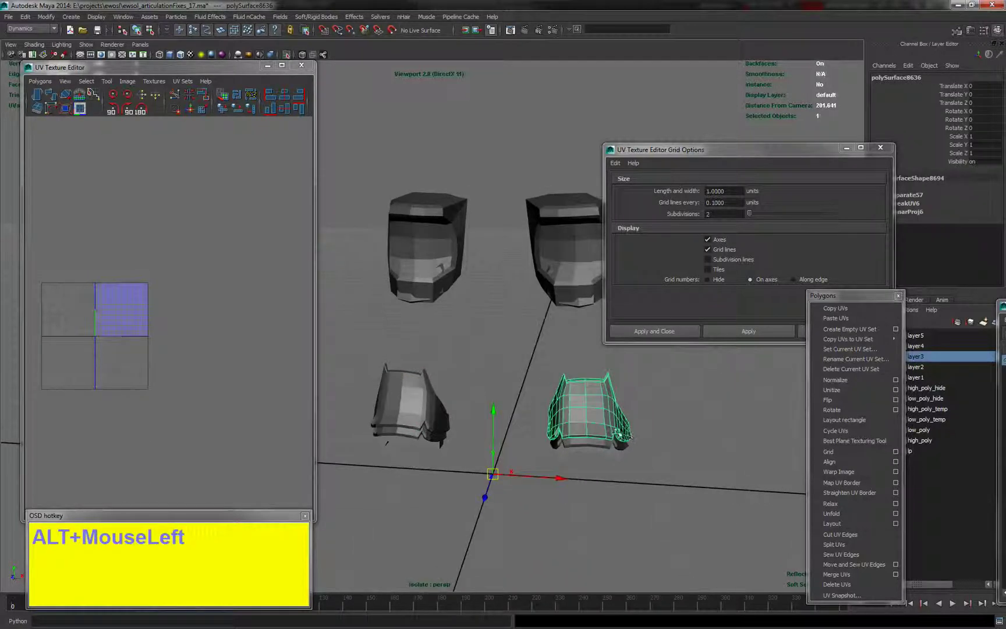
left_click(433, 405, "shift")
key("alt+3")
left_click_drag(529, 364, 516, 410, "alt")
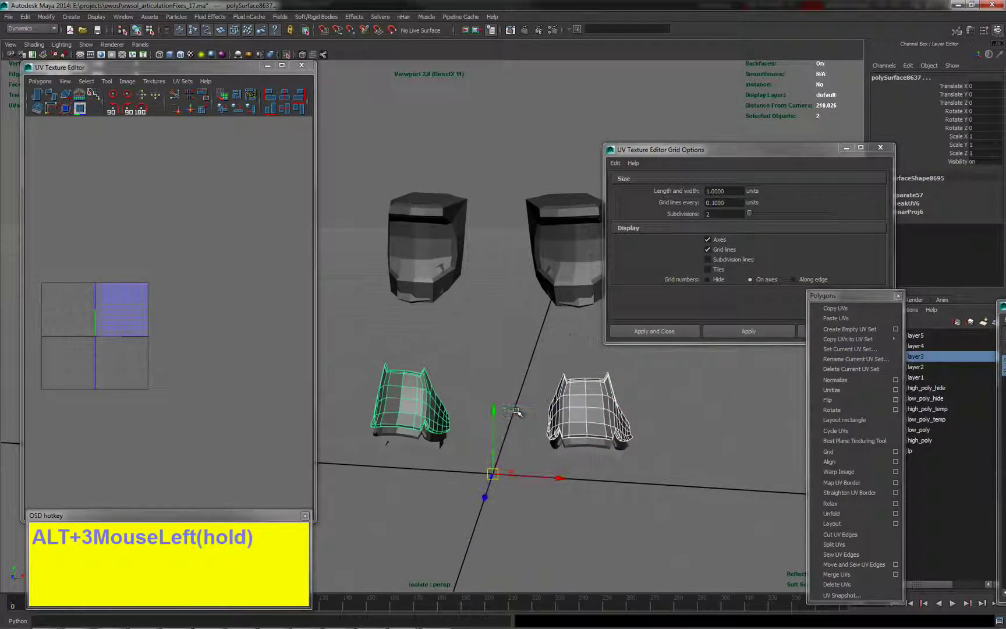
key("w")
right_click_drag(649, 405, 630, 405, "alt")
middle_click_drag(630, 404, 423, 418, "shift")
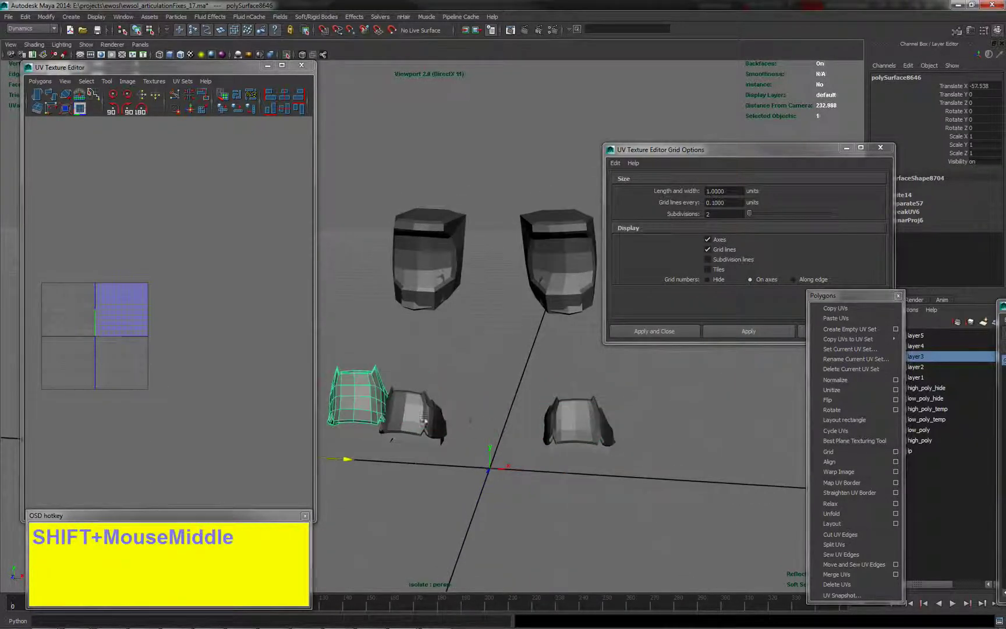
Step: Combine the inner boot plates of both feet and move them aside to about -22.7 on X
left_click(423, 417)
left_click(575, 418, "shift")
key("alt+3")
left_click_drag(673, 413, 658, 461, "alt")
middle_click_drag(636, 465, 598, 404)
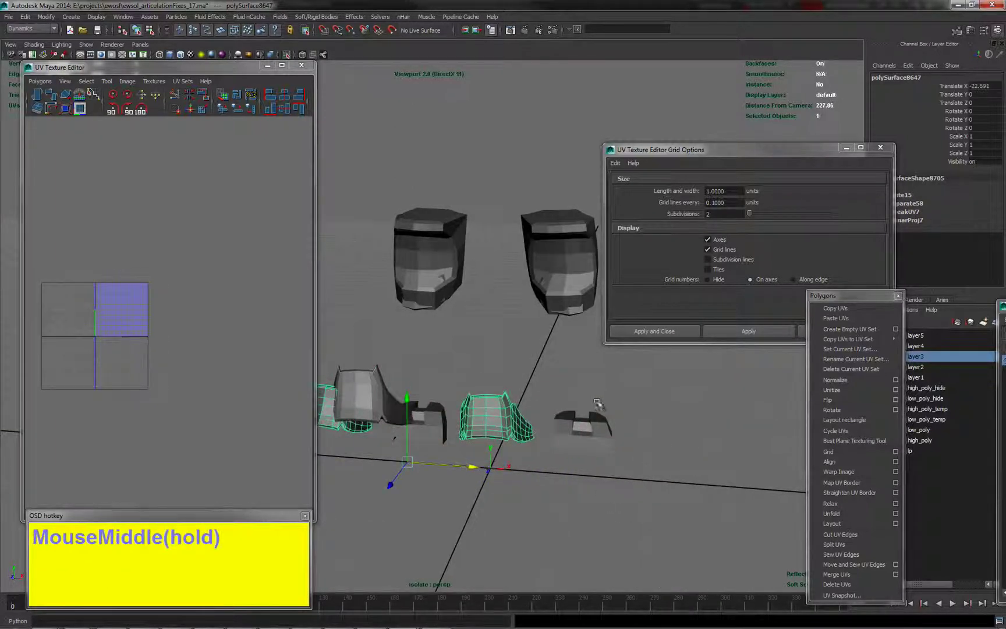
Step: Combine the two remaining lower boot pieces into one mesh
left_click(584, 422)
left_click(427, 426, "shift")
key("g")
Step: Combine the large shin guards of both legs and move them aside to about -37.7 on X
left_click(552, 300)
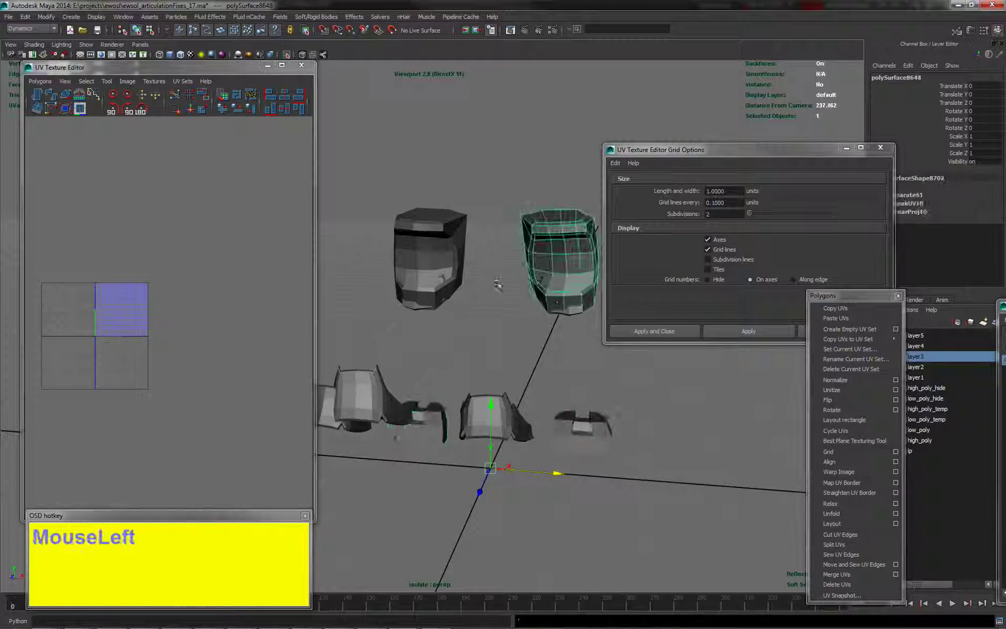
left_click(415, 268, "shift")
key("g")
middle_click_drag(534, 352, 440, 283, "shift")
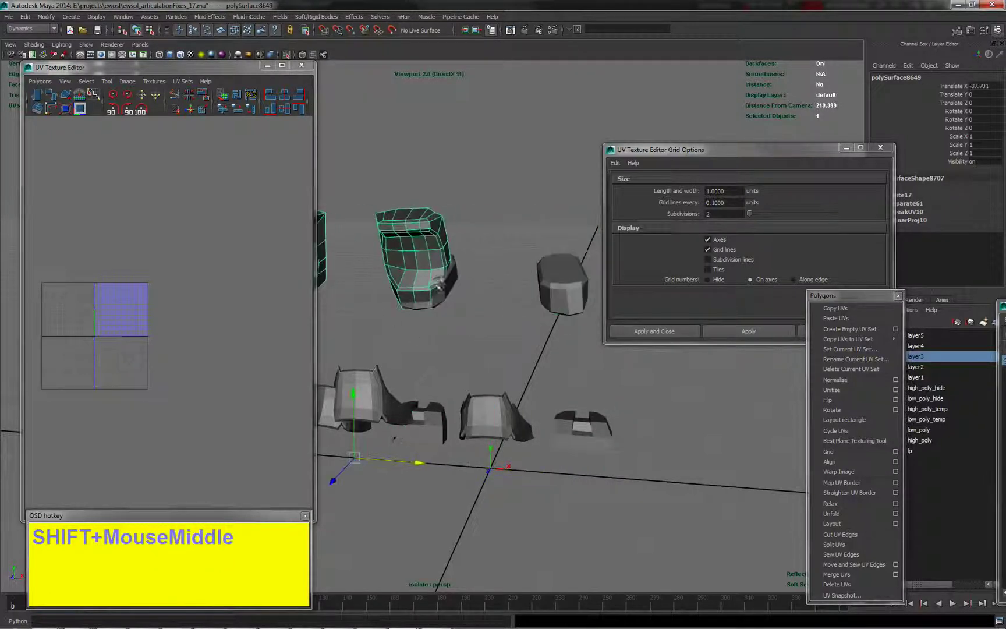
Step: Combine the two inner shin pieces that sat beneath the large shin guards
left_click(454, 272)
left_click(561, 287, "shift")
key("g")
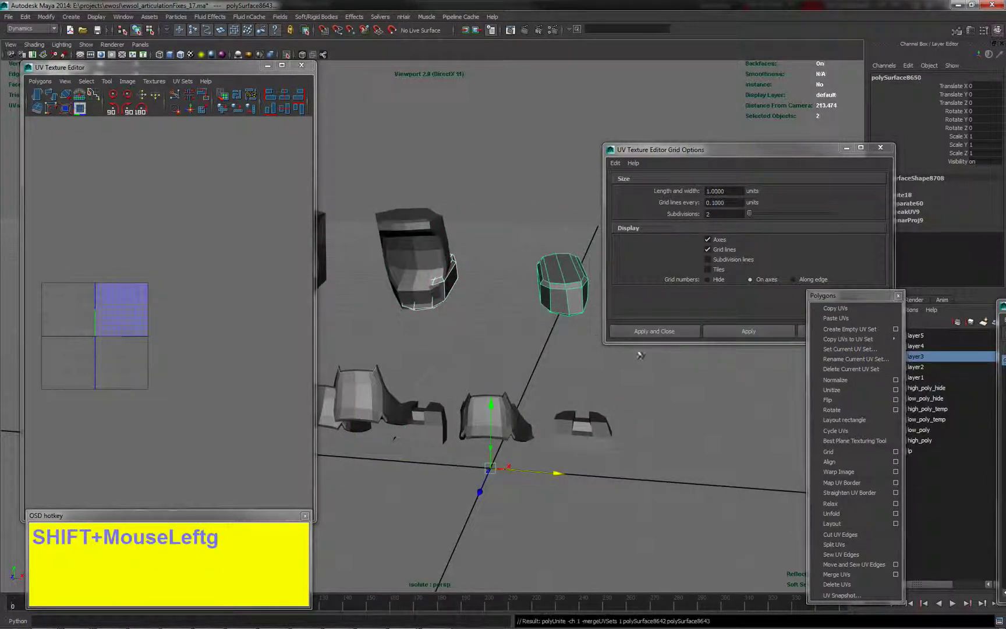
Step: Select all five combined boot and shin meshes and return them to their original positions
right_click_drag(466, 308, 398, 294, "alt")
left_click_drag(637, 481, 368, 248)
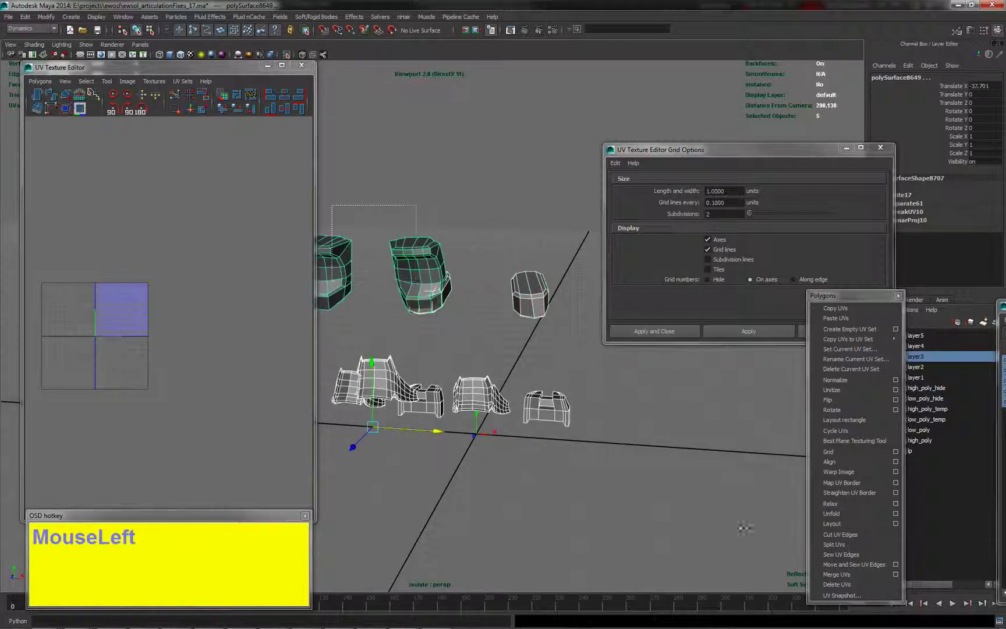
key("alt+2")
left_click_drag(541, 458, 605, 458, "alt")
right_click_drag(553, 379, 529, 364, "alt")
left_click_drag(530, 364, 511, 388, "alt")
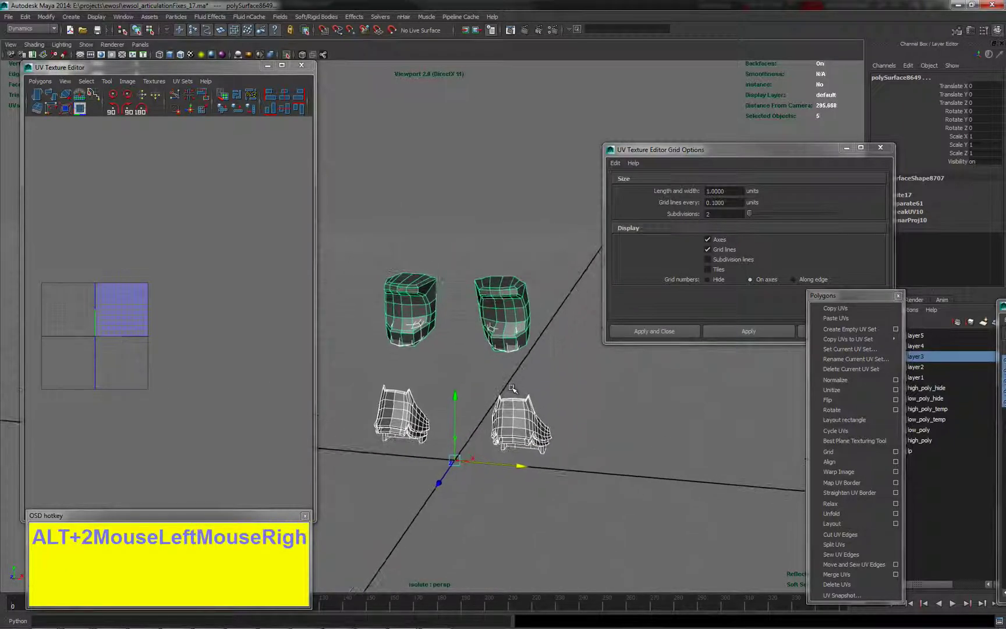
Step: Turn off the viewport isolation to show the whole armour and clear the selection
key("alt+2")
right_click_drag(583, 399, 557, 394, "alt")
left_click(399, 171)
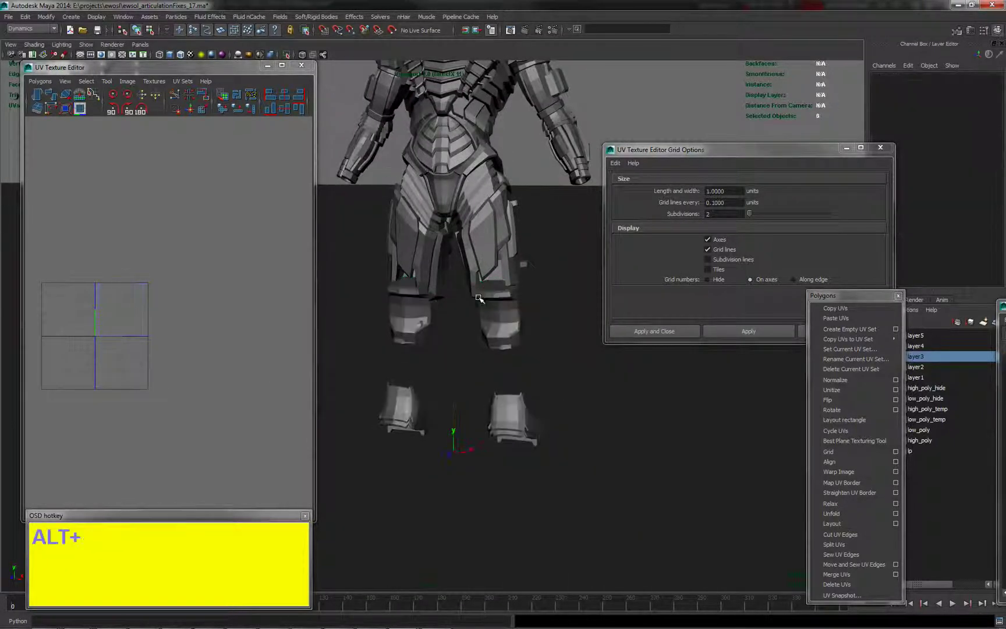
right_click_drag(542, 332, 503, 327, "alt")
middle_click_drag(503, 328, 515, 336, "alt")
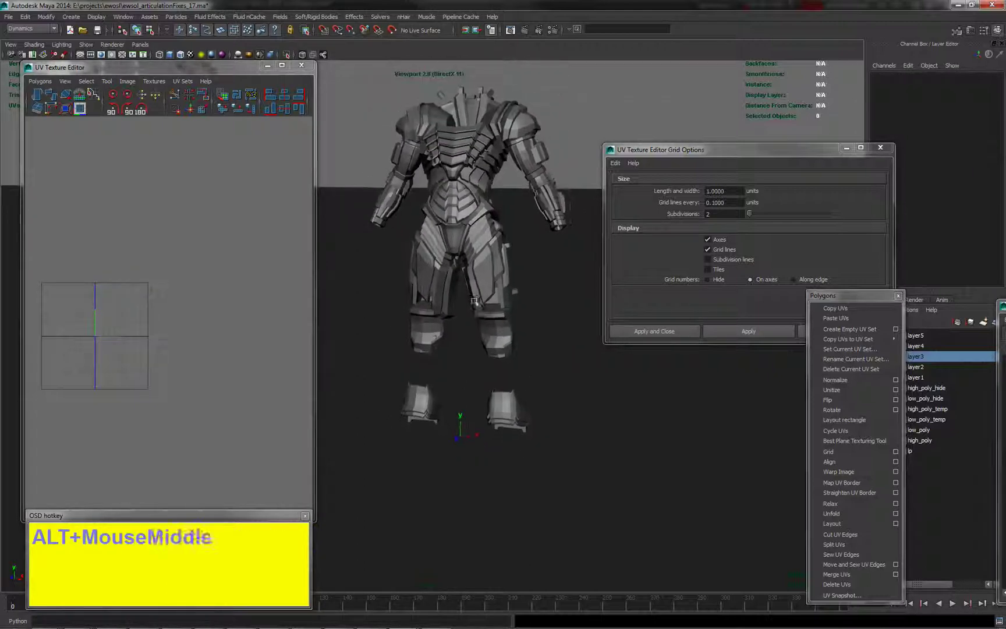
Step: Select leg and chest armour pieces one by one to examine which plates belong to each mesh
left_click(495, 344)
left_click(501, 300)
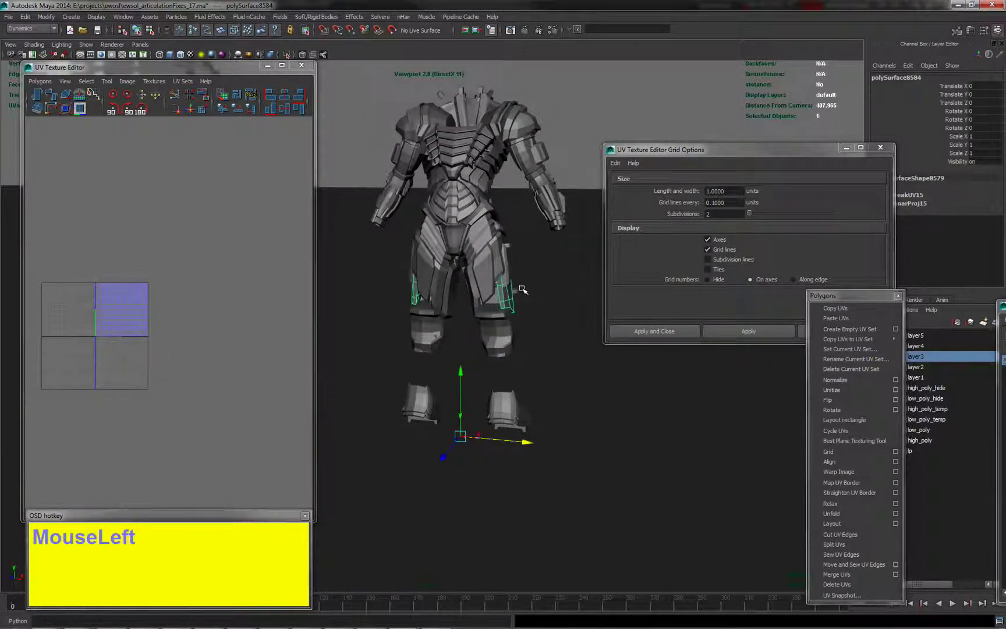
left_click(506, 239)
left_click(481, 155)
left_click_drag(516, 186, 460, 204, "alt")
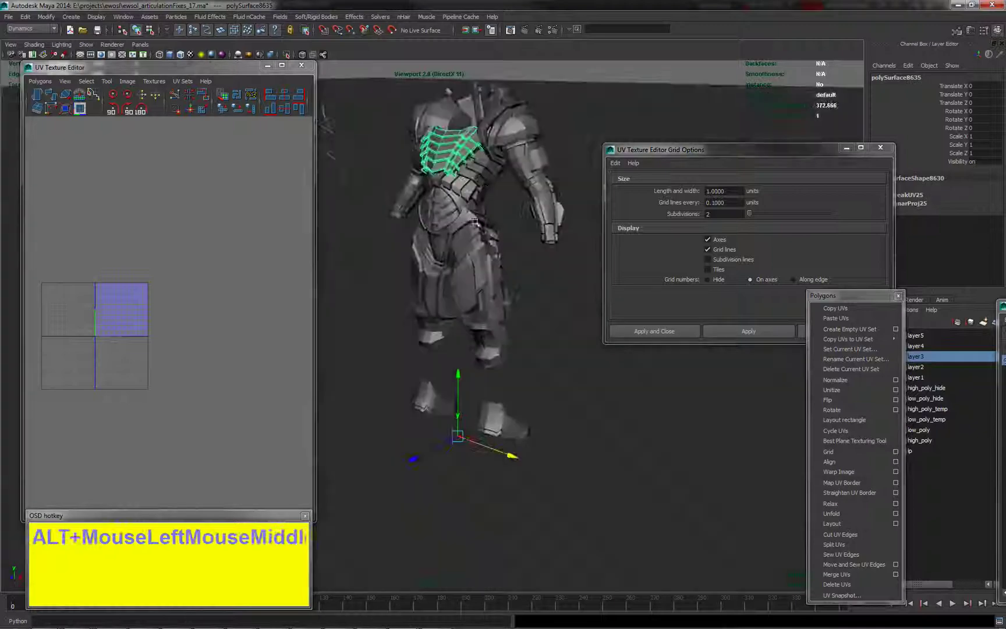
middle_click_drag(460, 204, 437, 271, "alt")
right_click_drag(437, 271, 474, 306, "alt")
middle_click_drag(474, 306, 486, 396, "alt")
right_click_drag(486, 396, 540, 406, "alt")
left_click_drag(541, 406, 571, 421, "alt")
middle_click_drag(571, 420, 567, 451, "alt")
left_click_drag(567, 451, 604, 446, "alt")
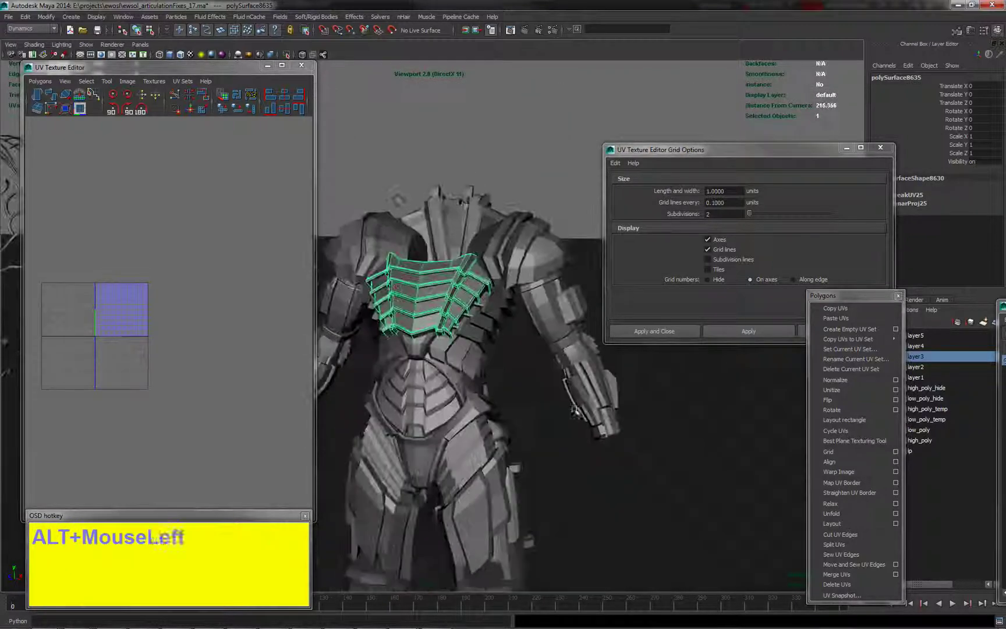
Step: Examine the mesh grouping of the torso, abdomen and front thigh plates by selecting pieces in turn
left_click_drag(414, 345, 466, 341, "alt")
middle_click_drag(466, 341, 465, 366, "alt")
right_click_drag(465, 366, 509, 368, "alt")
middle_click_drag(508, 368, 513, 396, "alt")
left_click_drag(512, 396, 453, 324, "alt")
left_click_drag(555, 378, 605, 343, "alt")
left_click(520, 396)
left_click(417, 379)
left_click_drag(447, 379, 507, 382, "alt")
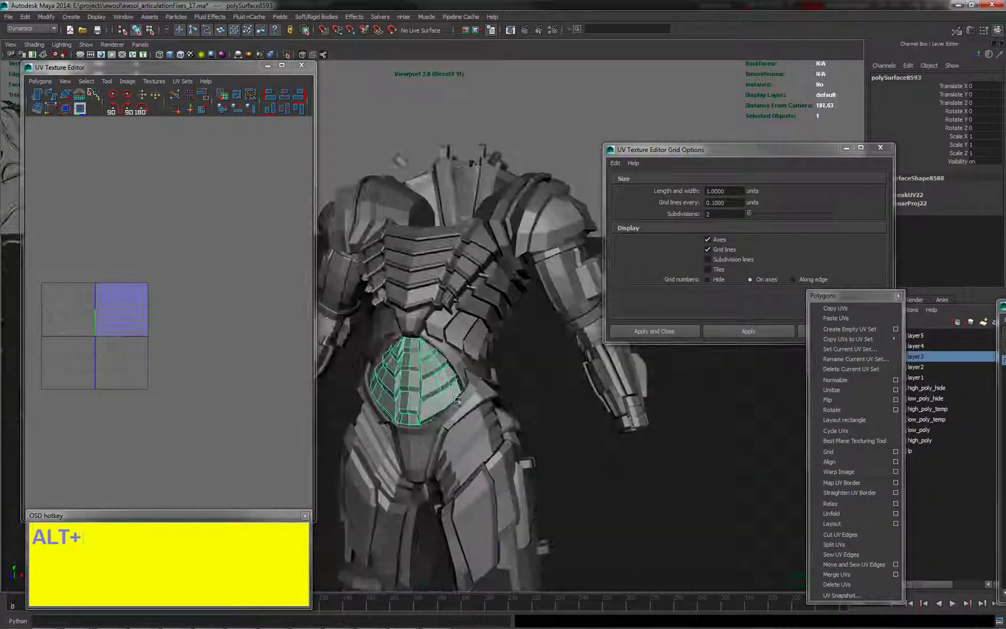
right_click_drag(507, 381, 465, 402, "alt")
left_click(463, 425)
left_click(476, 499)
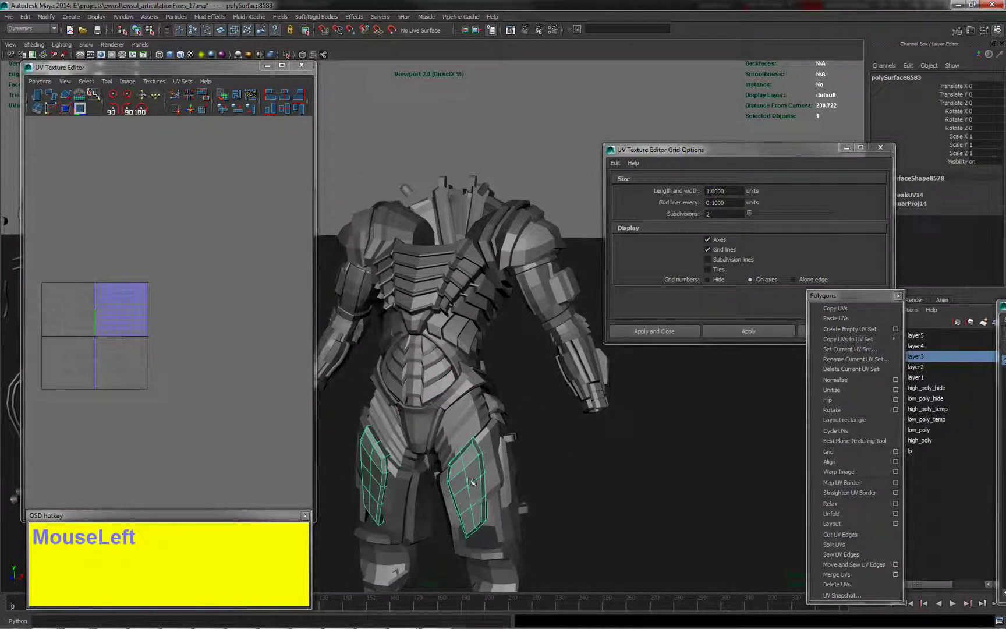
middle_click_drag(541, 472, 563, 453, "alt")
right_click_drag(564, 453, 469, 448, "alt")
middle_click_drag(468, 448, 514, 355, "alt")
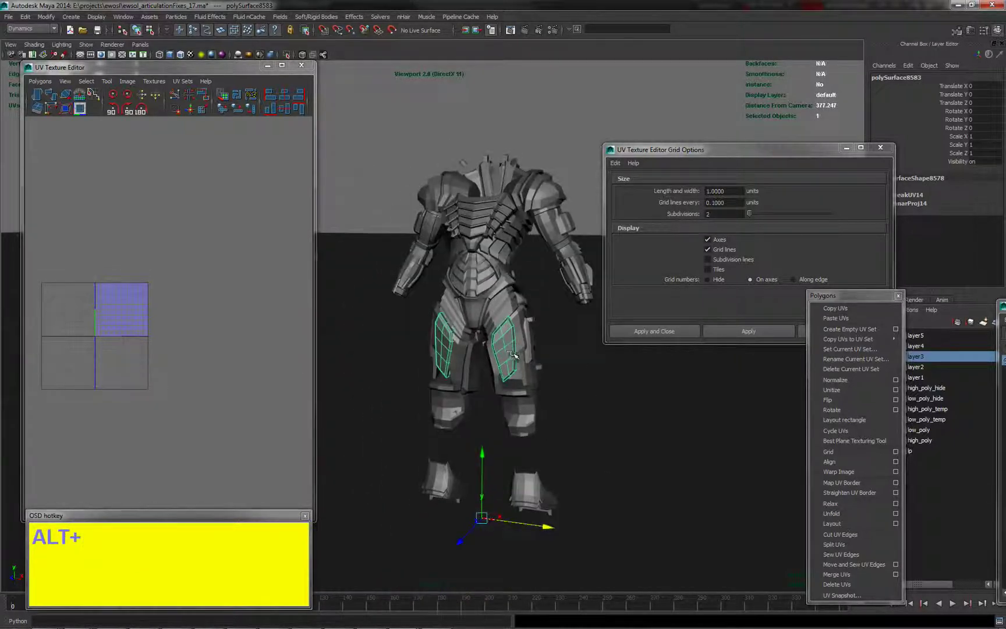
Step: Run the complete Python script in the Script Editor to define the js_createMirrorGroups function
left_click_drag(550, 380, 535, 386, "alt")
middle_click_drag(534, 386, 551, 427, "alt")
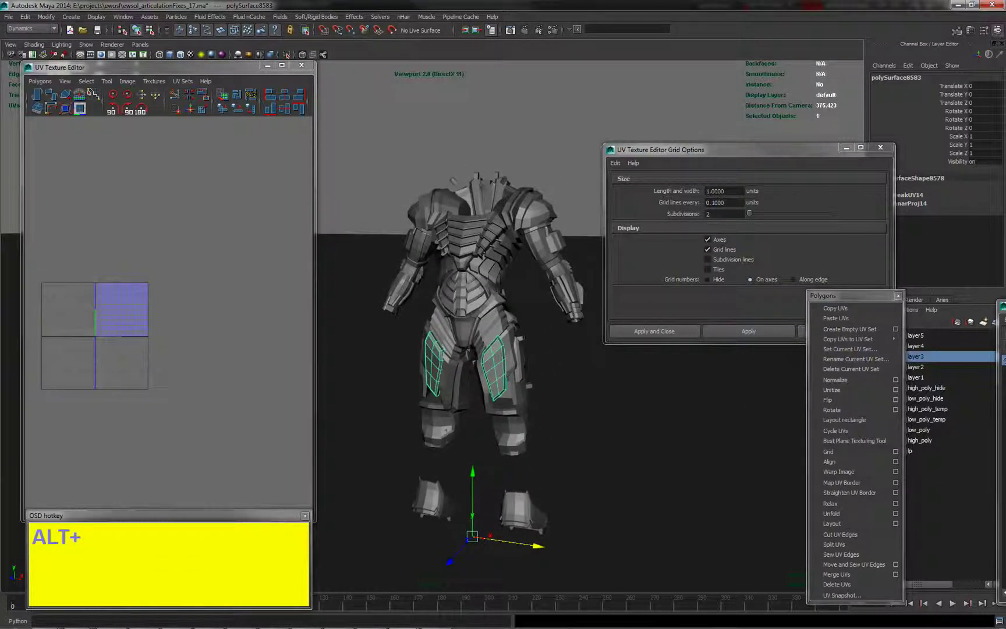
left_click(551, 428)
left_click_drag(1005, 143, 1005, 125)
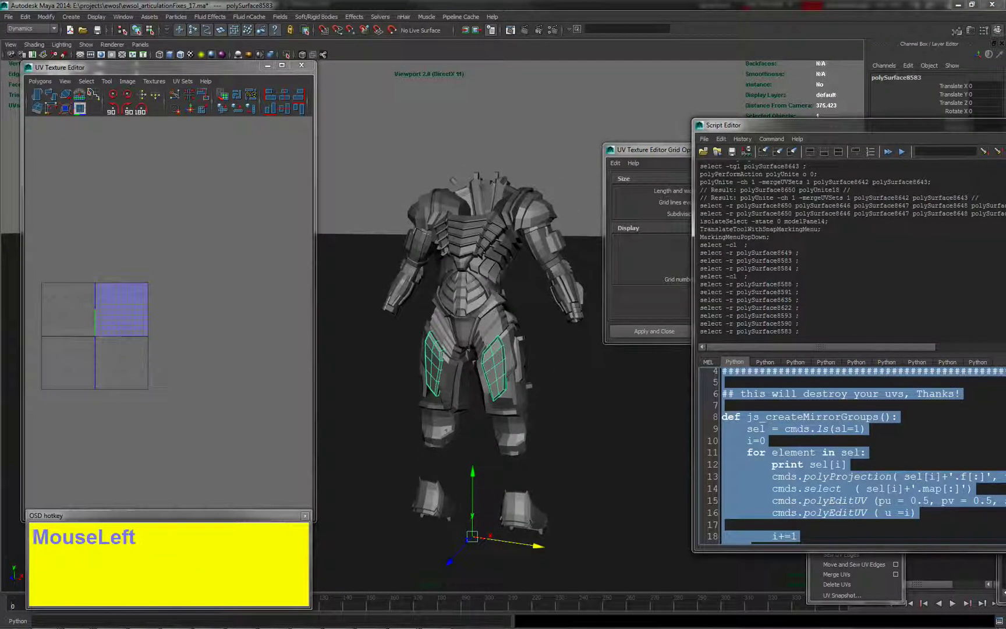
left_click(810, 429)
left_click_drag(827, 125, 768, 61)
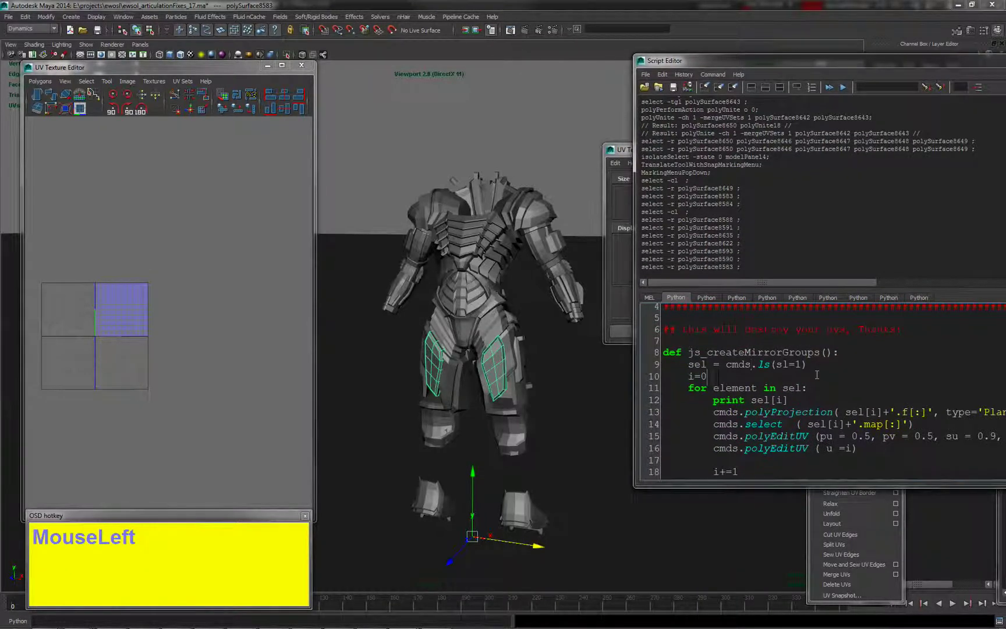
key("ctrl+a")
key("ctrl+Return")
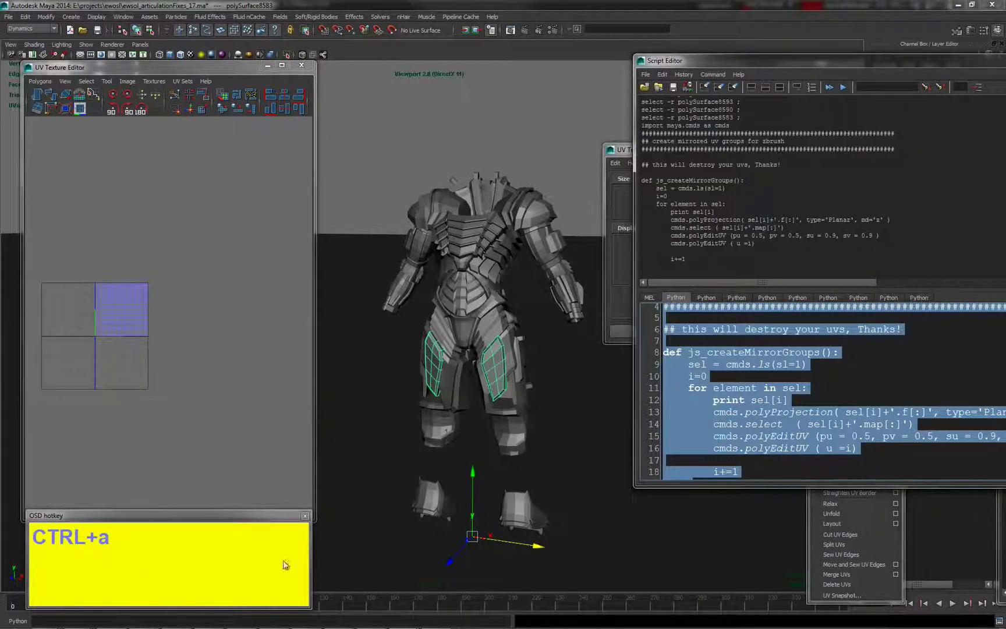
Step: Select all armour meshes and delete their existing UVs
left_click(234, 620)
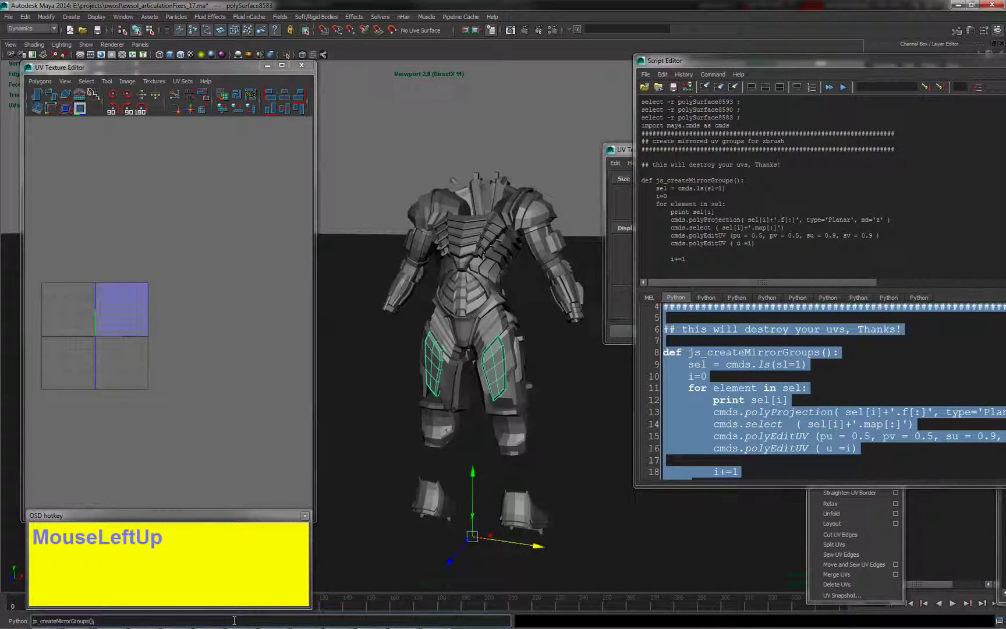
right_click_drag(516, 379, 440, 271, "alt")
left_click_drag(376, 156, 561, 474)
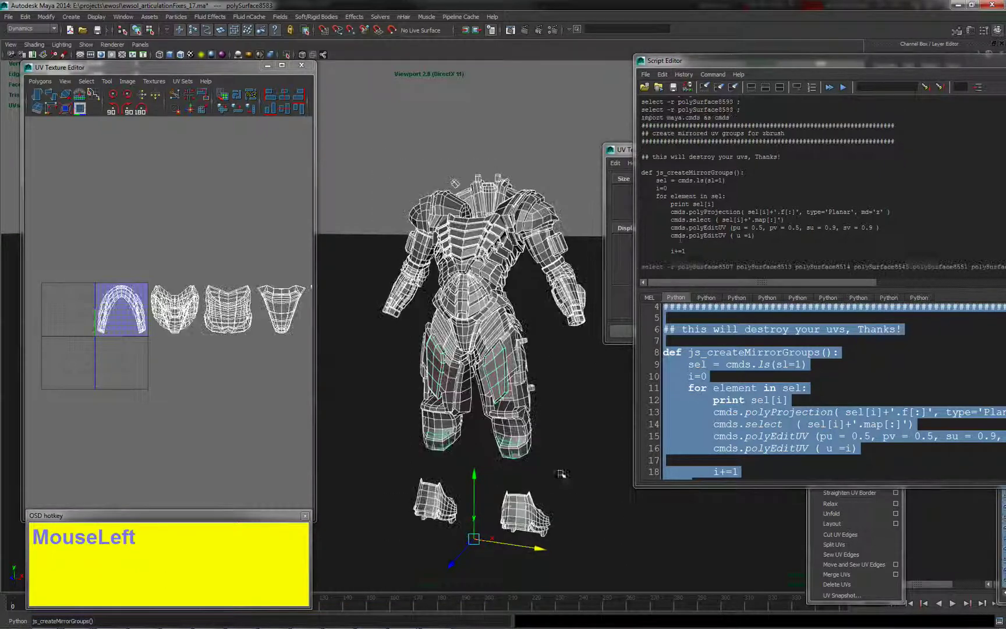
right_click_drag(222, 283, 201, 276, "alt")
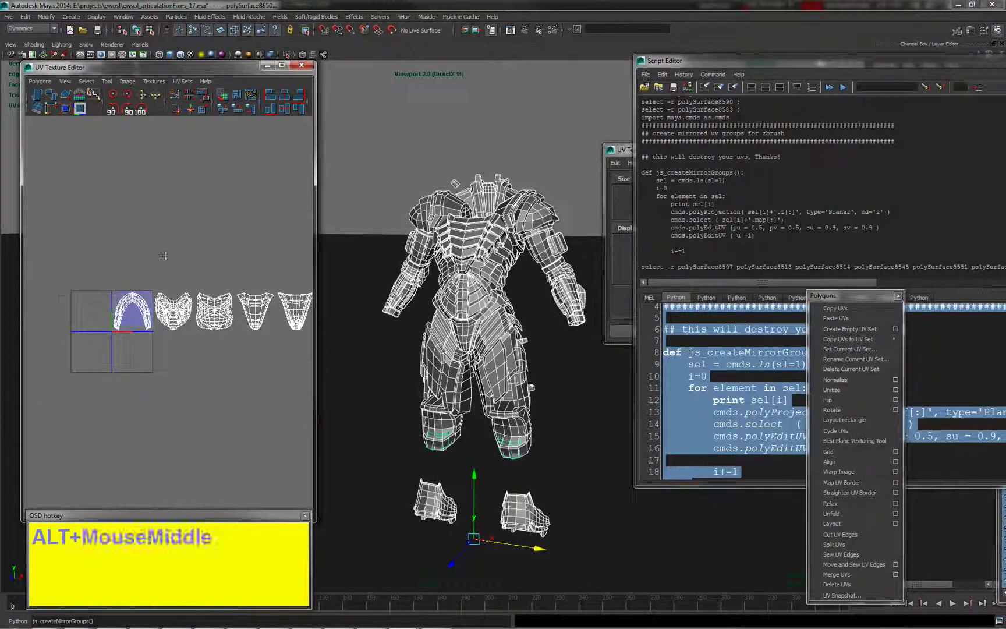
middle_click_drag(201, 276, 188, 283, "alt")
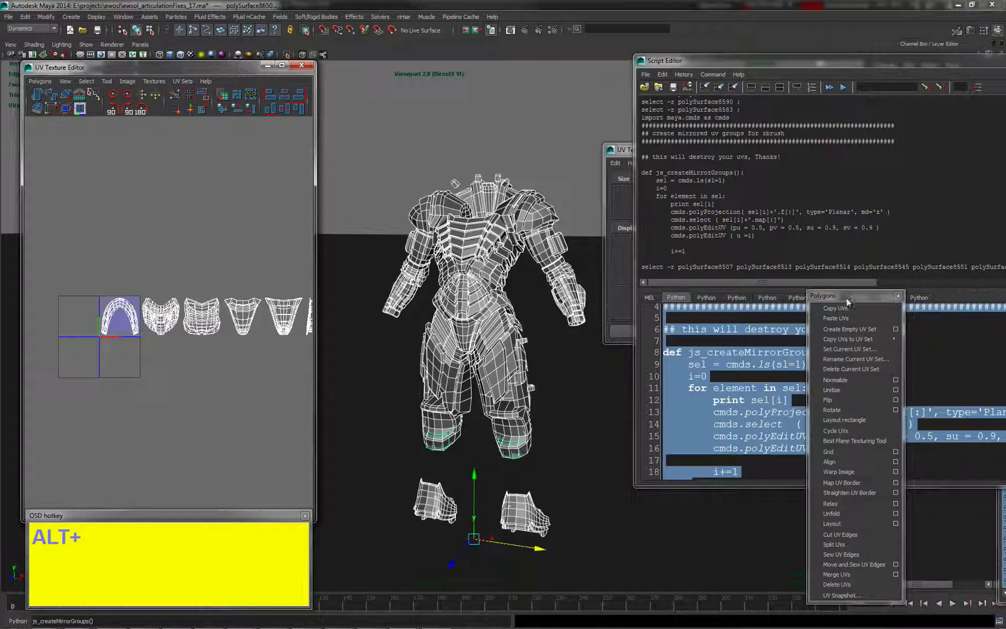
left_click_drag(848, 301, 326, 102)
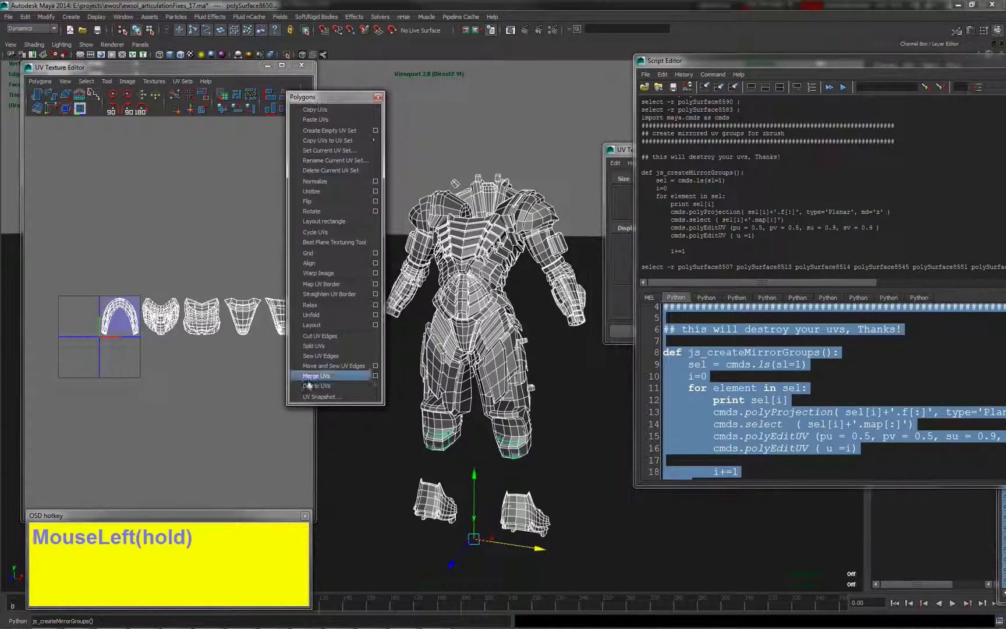
left_click(310, 386)
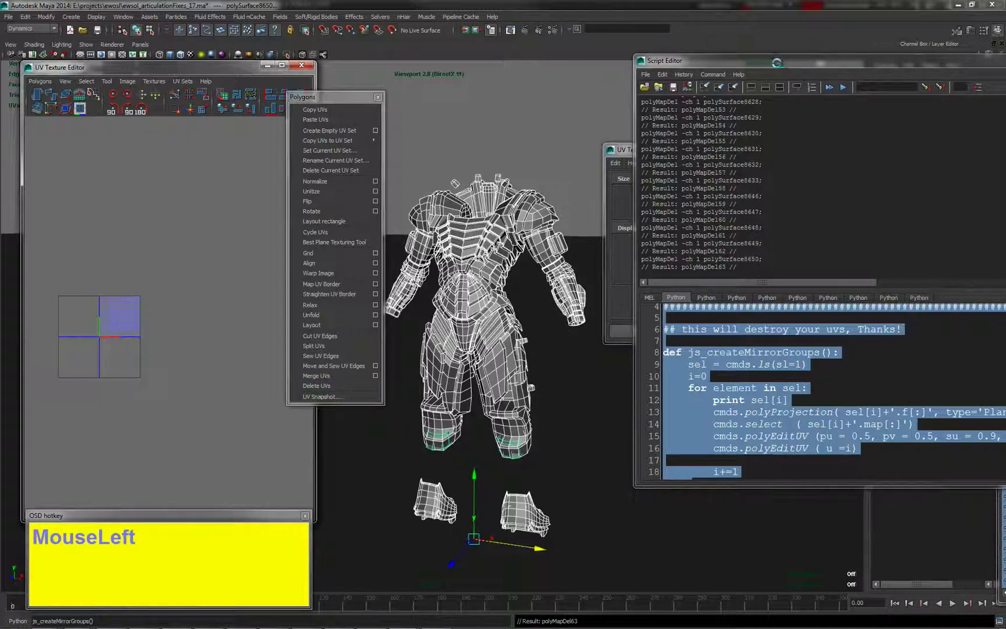
Step: Move the Script Editor and UV Texture Editor Grid Options windows clear of the armour
left_click_drag(784, 62, 795, 213)
left_click_drag(829, 153, 906, 166)
right_click_drag(518, 178, 526, 176, "alt")
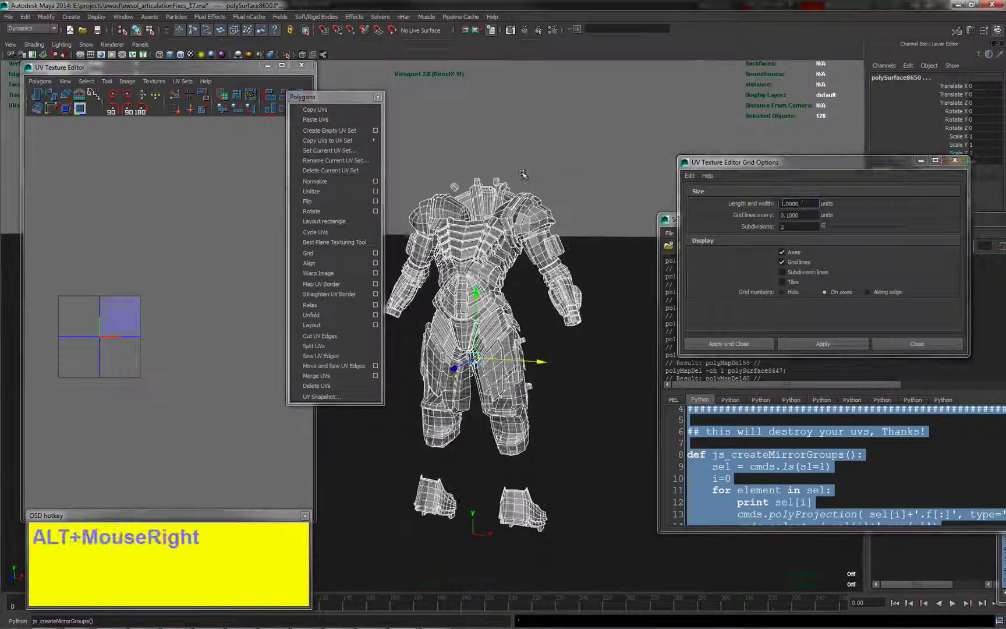
Step: Reselect all armour meshes and run js_createMirrorGroups() on them to generate new planar UVs
middle_click_drag(525, 176, 572, 140, "alt")
left_click(406, 151)
left_click_drag(398, 124, 695, 587)
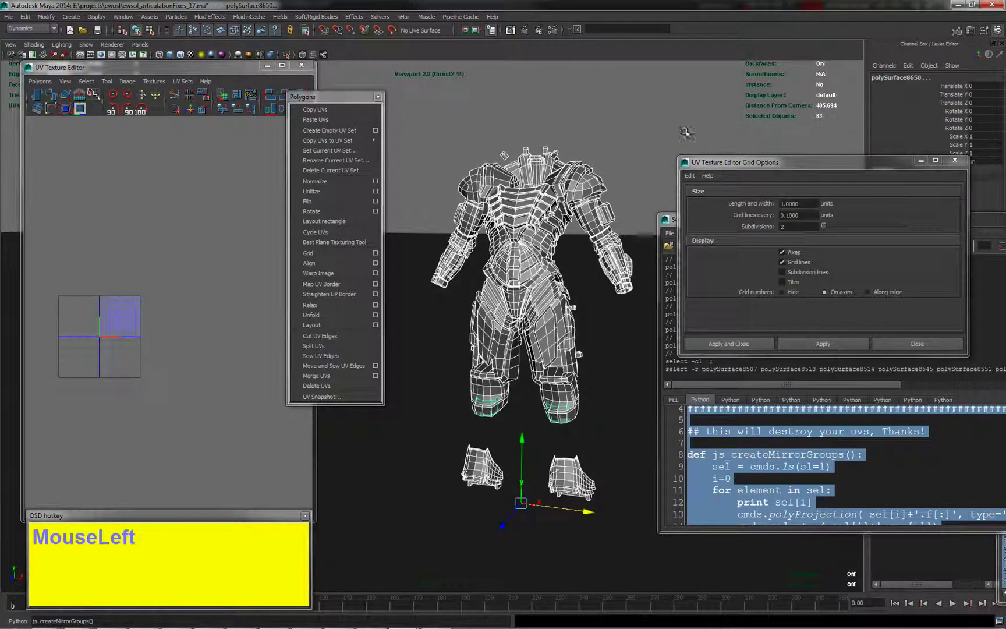
right_click_drag(686, 133, 477, 232, "alt")
left_click(466, 258)
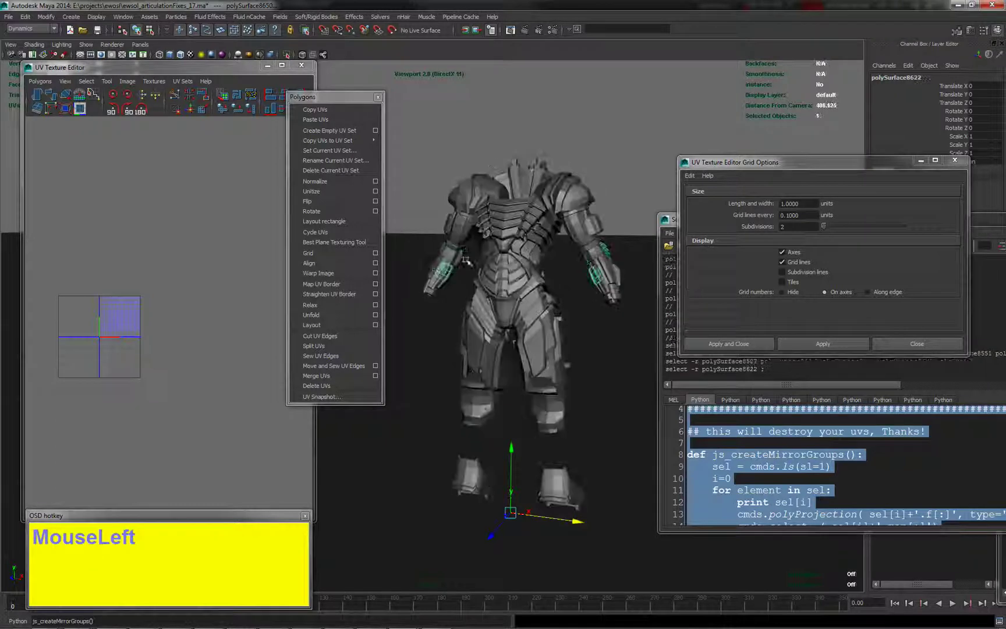
left_click_drag(674, 540, 674, 540)
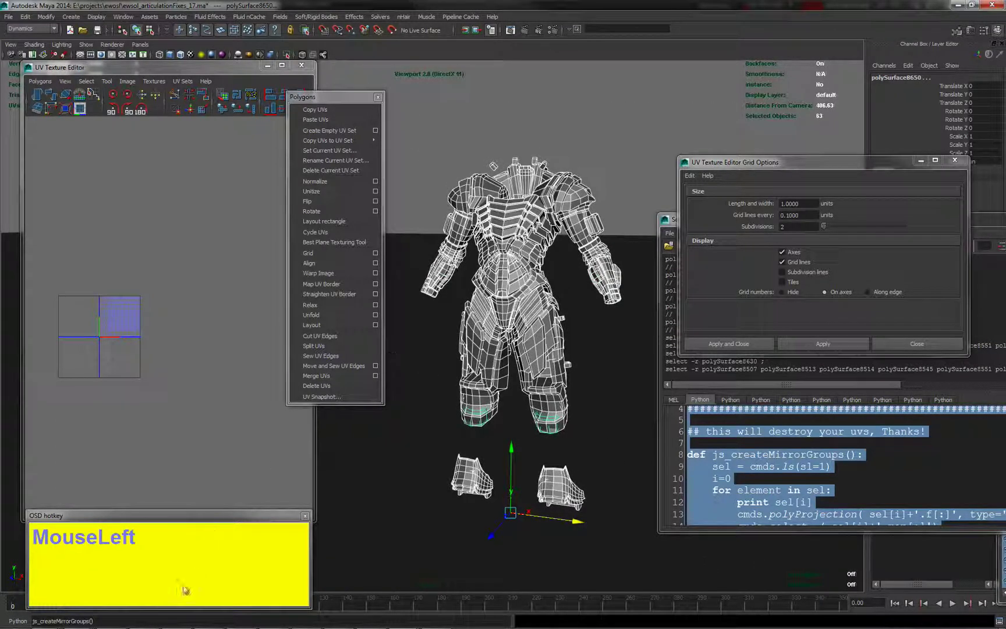
left_click(141, 621)
key("Return")
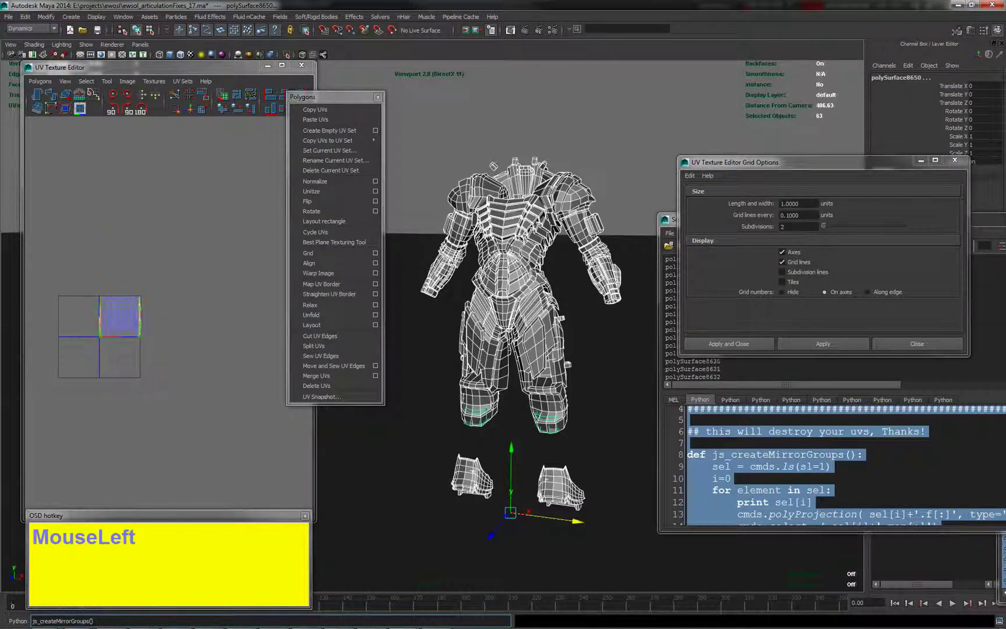
Step: Select all armour meshes and examine how their new UV shells are arranged along the row of UV tiles
right_click_drag(194, 389, 175, 380, "alt")
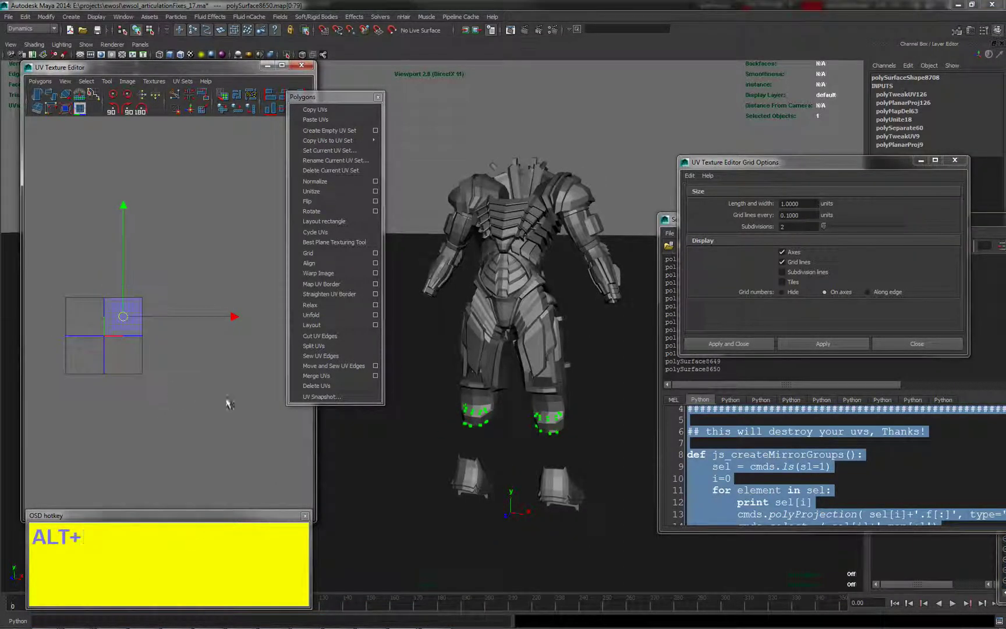
right_click_drag(227, 400, 58, 344, "alt")
middle_click_drag(160, 357, 124, 387, "alt")
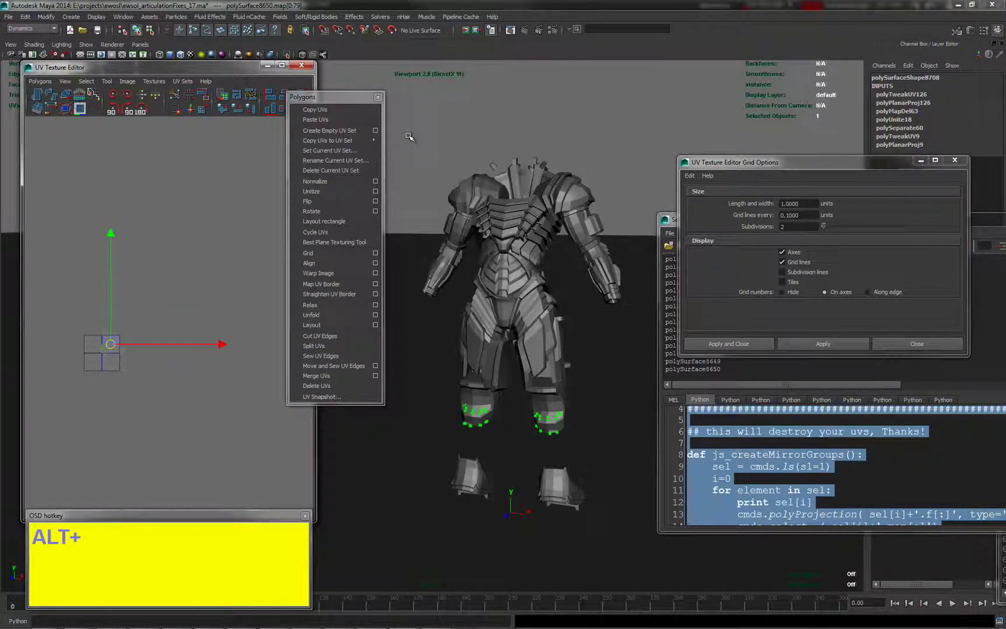
left_click_drag(408, 139, 623, 519)
right_click_drag(72, 411, 93, 350, "alt")
middle_click_drag(93, 361, 108, 384, "alt")
right_click_drag(109, 386, 210, 422, "alt")
middle_click_drag(210, 423, 246, 398, "alt")
right_click_drag(173, 406, 190, 414, "alt")
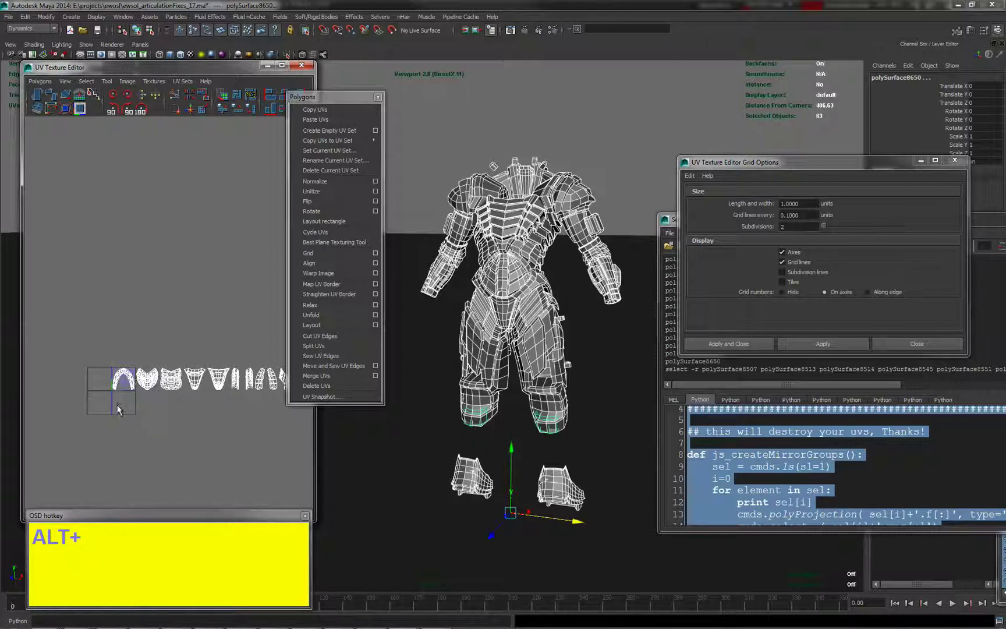
right_click_drag(118, 409, 121, 406, "alt")
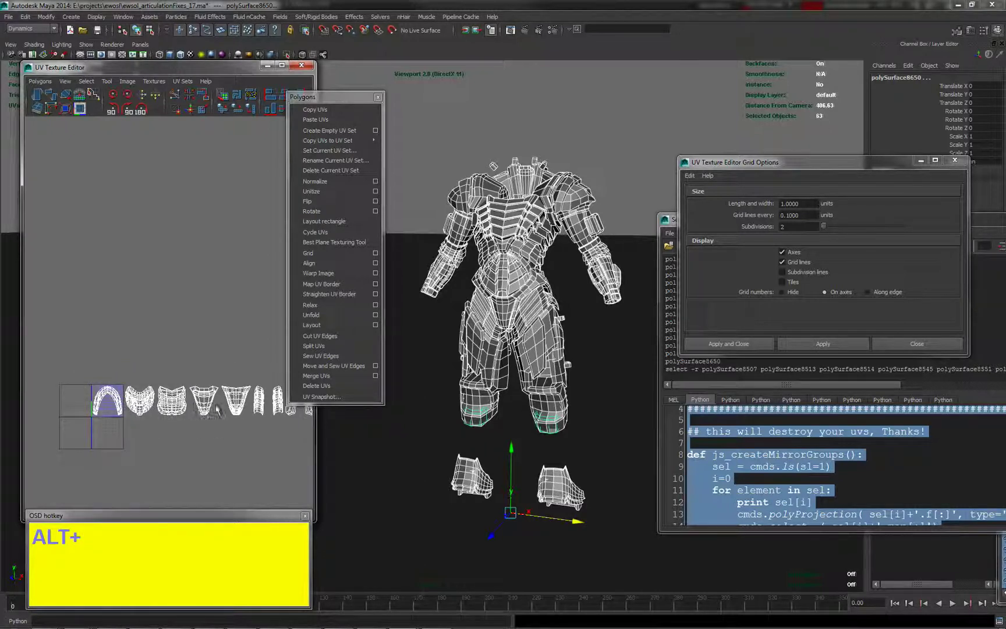
right_click_drag(282, 416, 188, 430, "alt")
middle_click_drag(187, 429, 70, 406, "alt")
right_click_drag(224, 407, 198, 420, "alt")
mouse_move(238, 420)
middle_mouse_down("alt")
mouse_move(249, 415)
mouse_move(251, 428)
middle_mouse_up("alt")
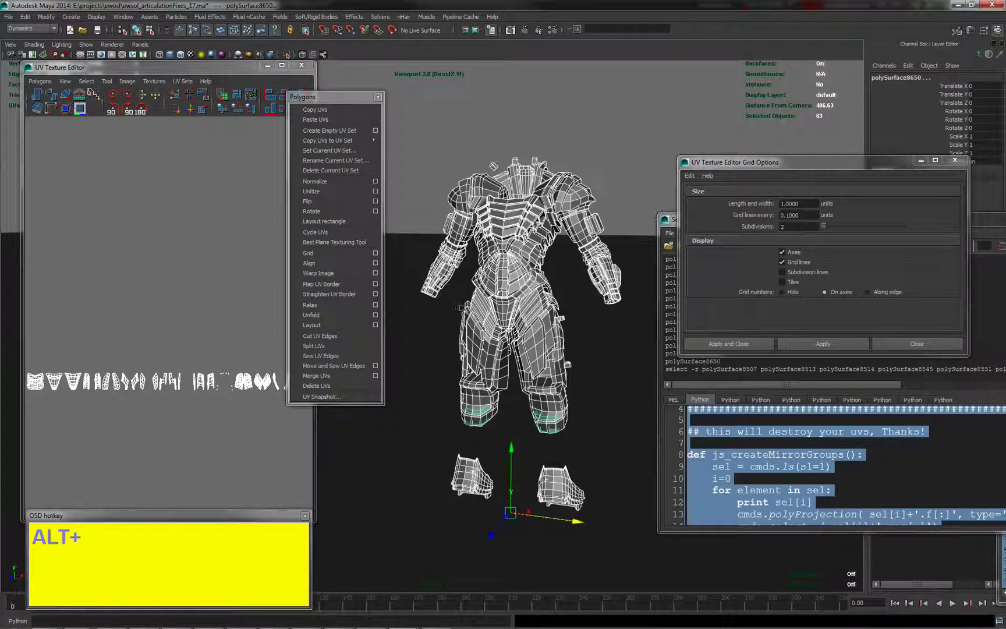
Step: Select all armour meshes and combine them into a single mesh
left_click_drag(397, 109, 697, 538)
key("alt+3")
left_click_drag(598, 348, 594, 393, "alt")
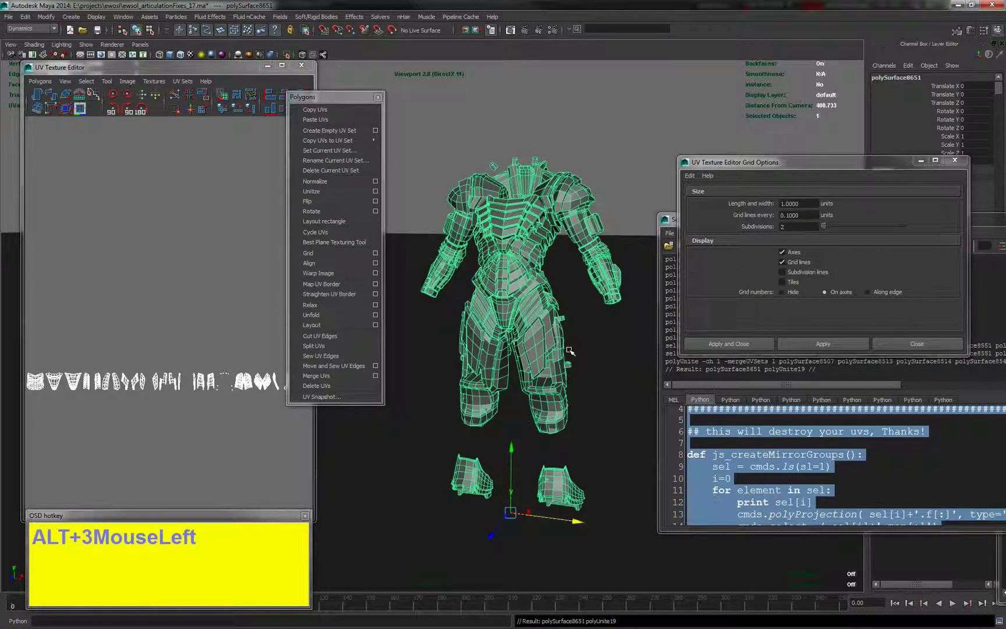
middle_click_drag(570, 268, 571, 282, "alt")
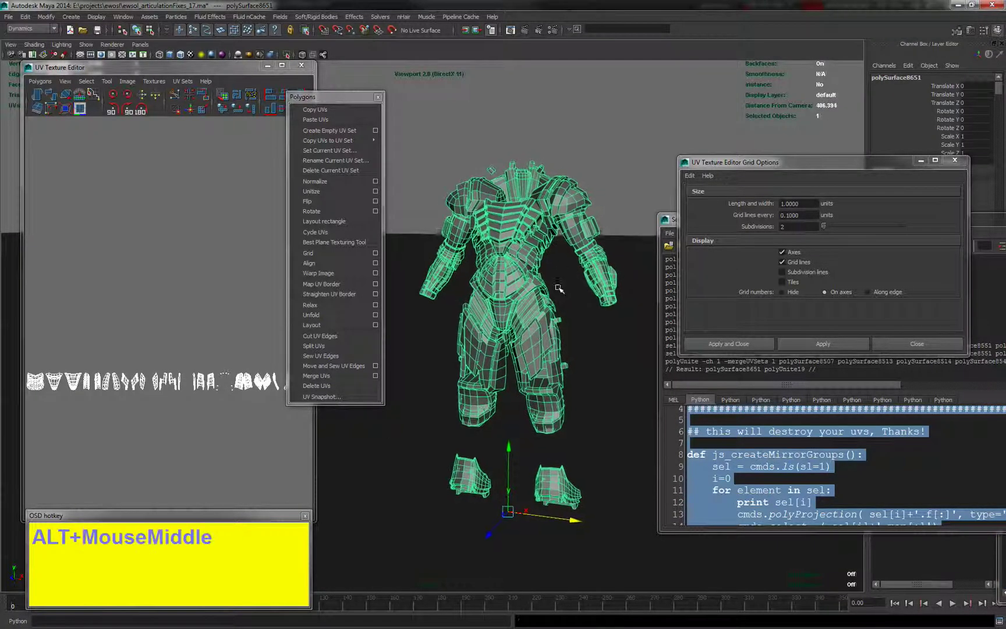
left_click_drag(571, 286, 572, 350, "alt")
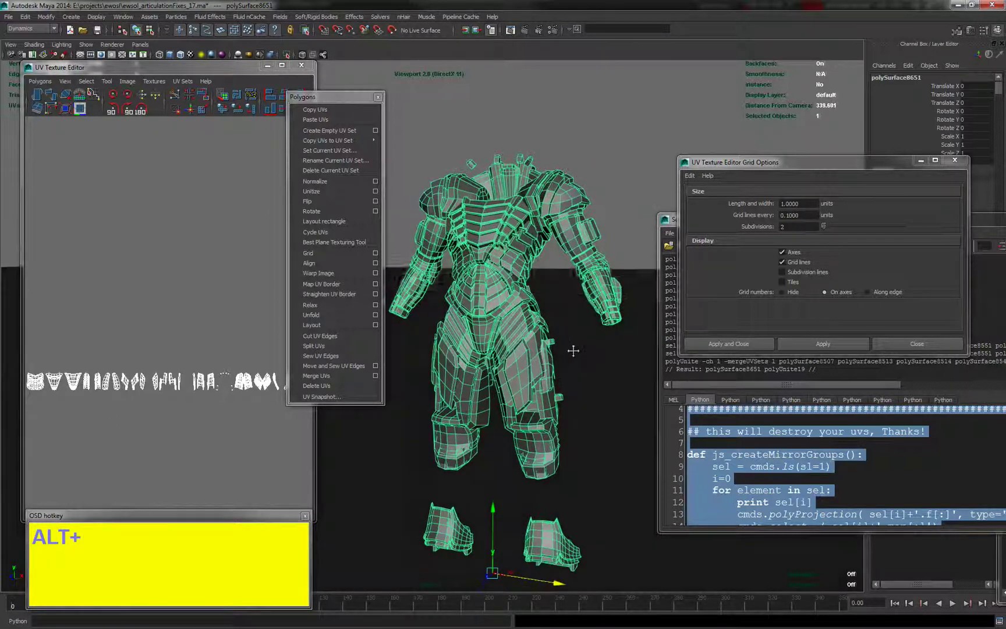
Step: Export the combined armour mesh as articulation_fixes_16.OBJ in E:/projects/ewosl and clear the selection
middle_click_drag(572, 351, 558, 337, "alt")
key("alt+2")
left_click(557, 337, "alt")
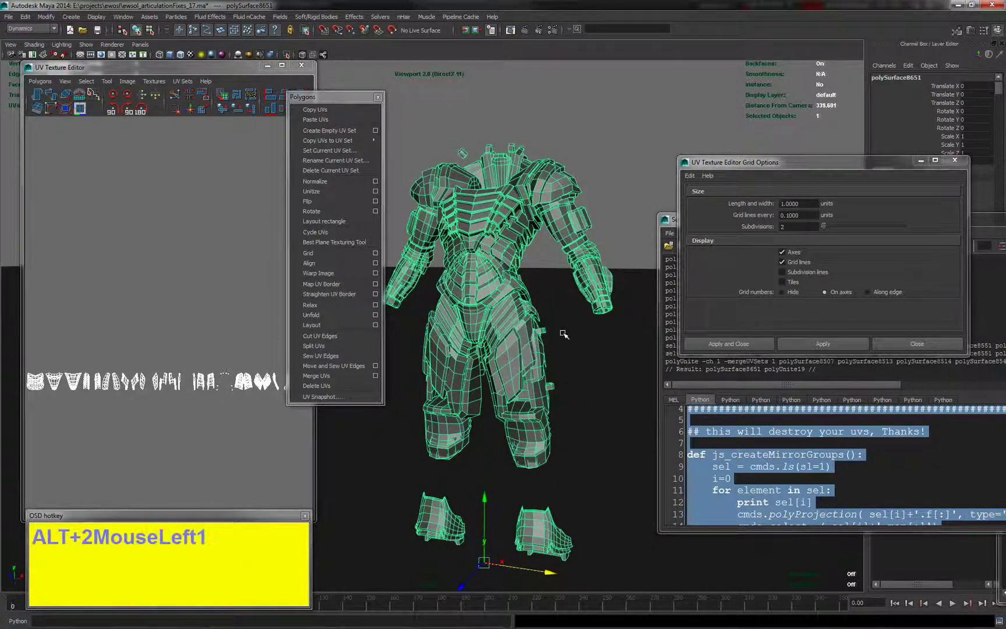
left_click(564, 334, "alt")
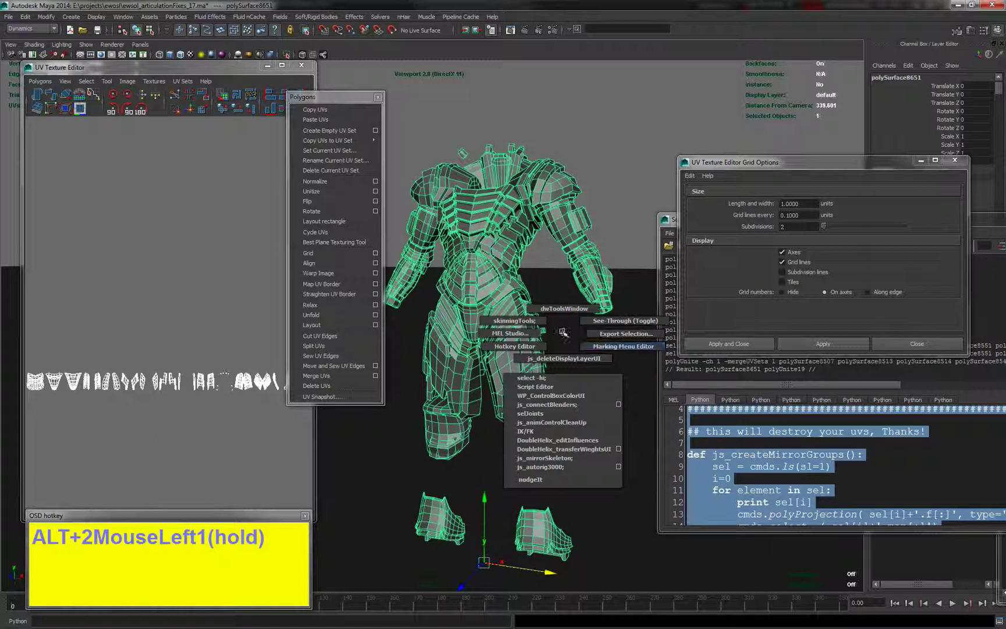
left_click(563, 331)
left_click_drag(564, 331, 593, 336)
key("1")
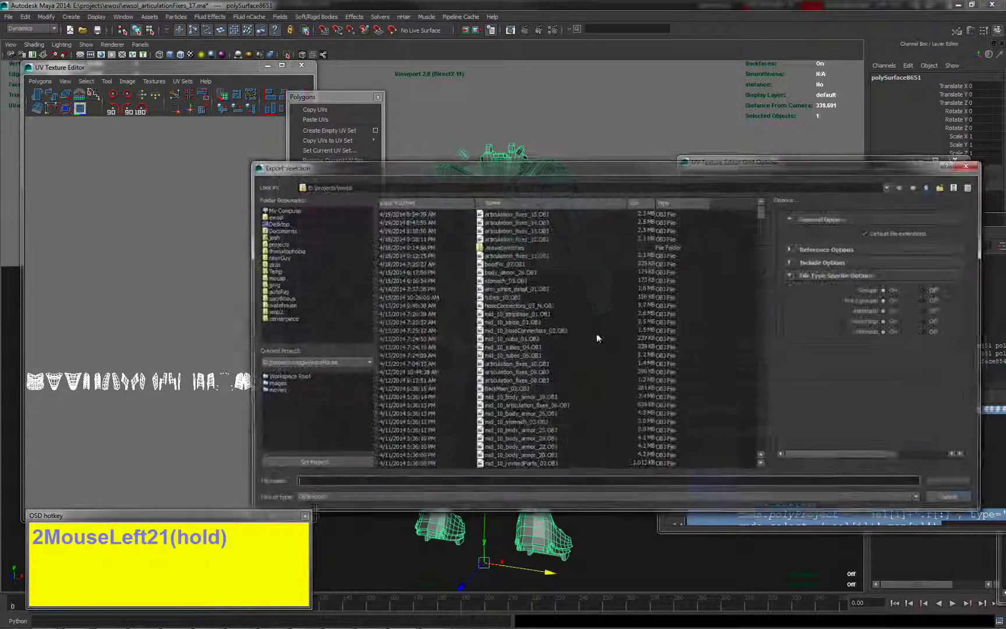
left_click(526, 214)
left_click(343, 483)
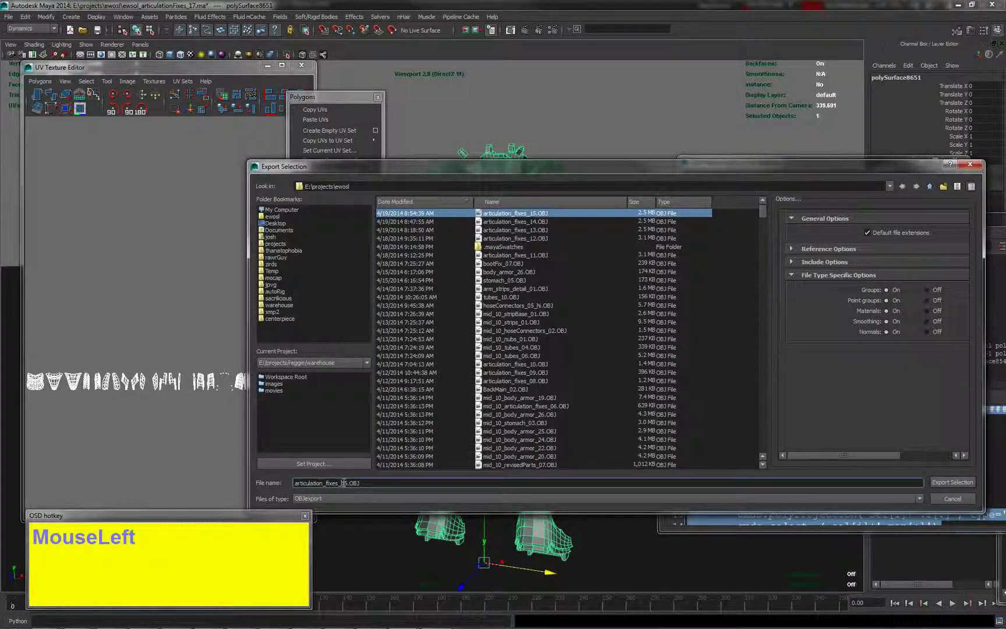
key("BackSpace")
key("BackSpace")
key("BackSpace")
key("BackSpace")
key("BackSpace")
key("BackSpace")
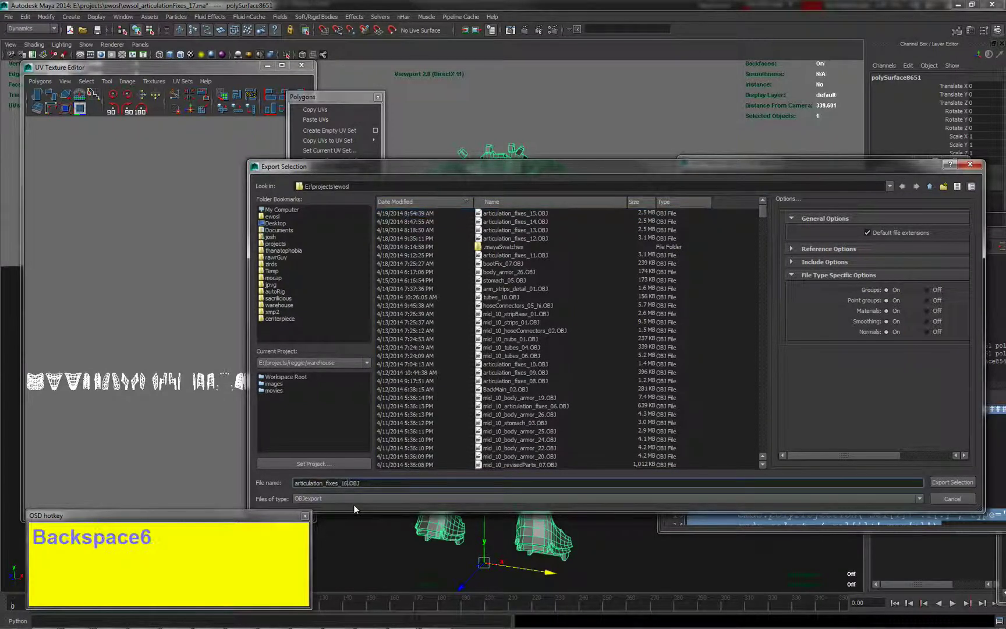
type("16")
key("Return")
left_click(616, 134)
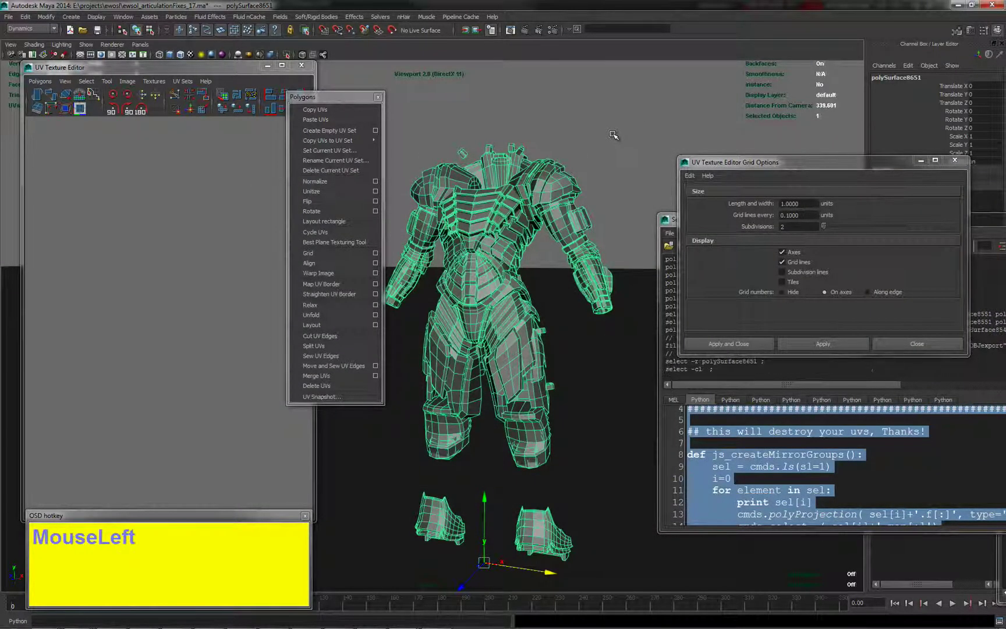
Step: Switch to ZBrush and delete the old articulation_fixes_15 armour subtool from the character
key("alt+Tab")
left_click(430, 241)
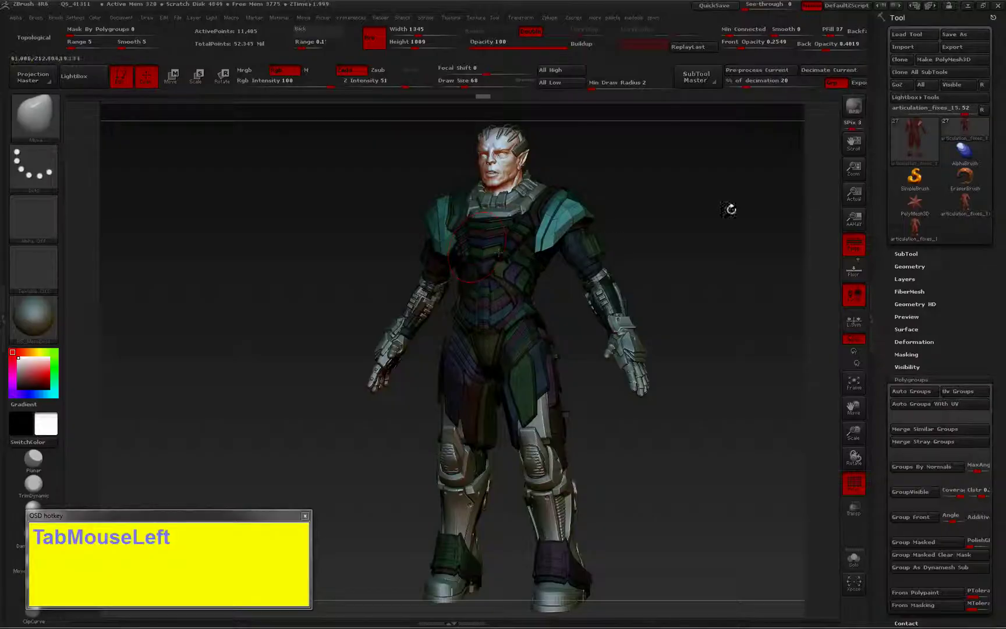
left_click_drag(730, 247, 725, 257)
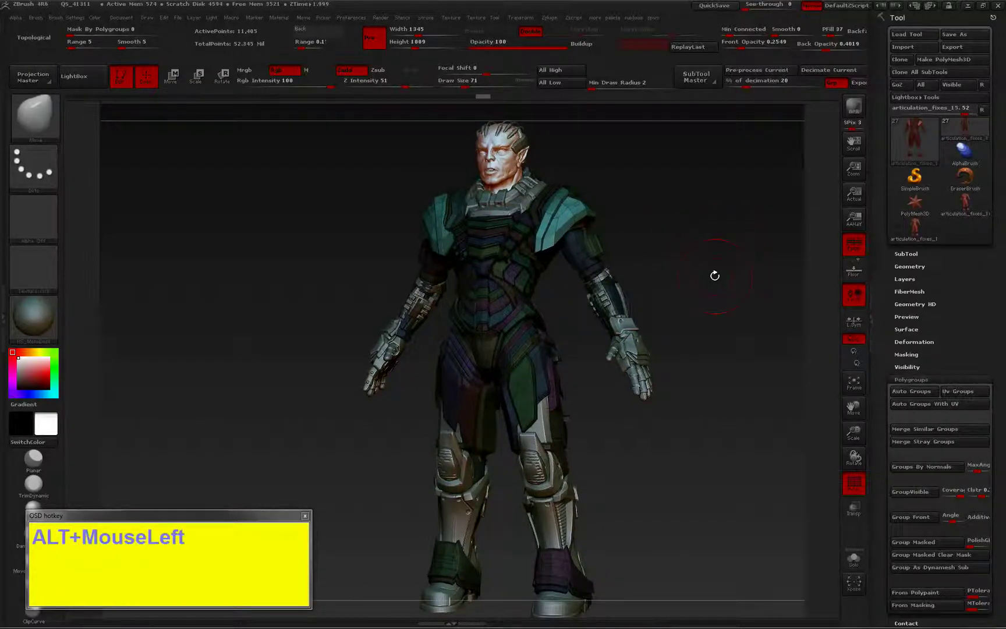
left_click(713, 256, "ctrl")
left_click(761, 292)
key("shift+z")
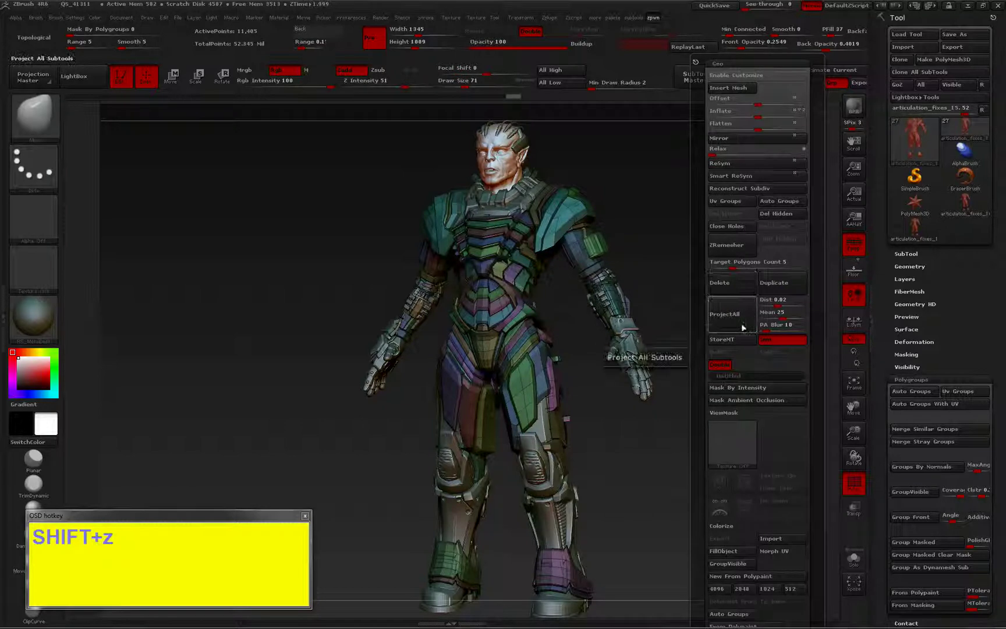
left_click(737, 284)
left_click(687, 307)
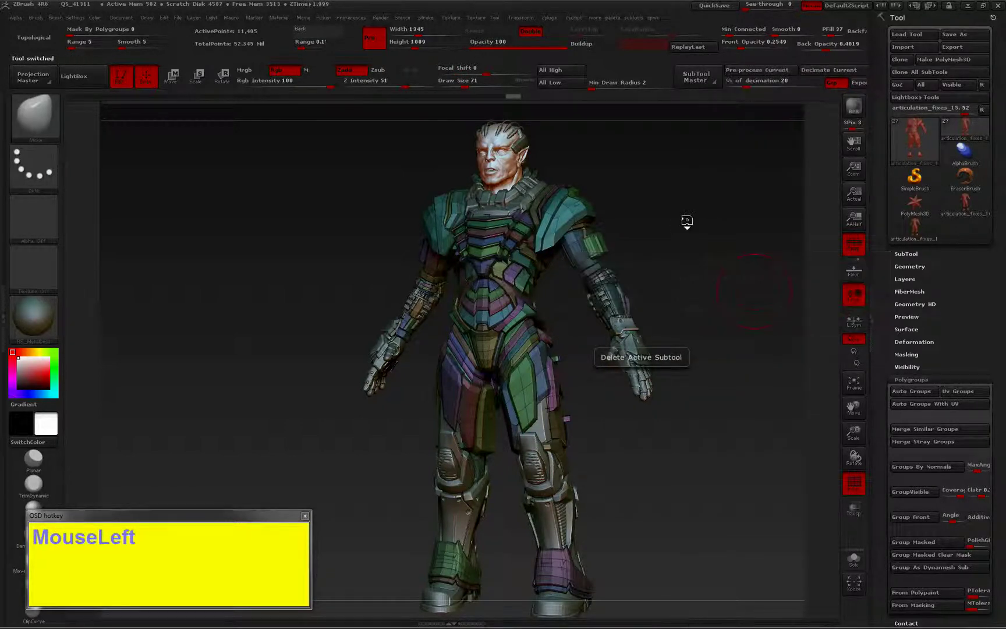
key("shift+z")
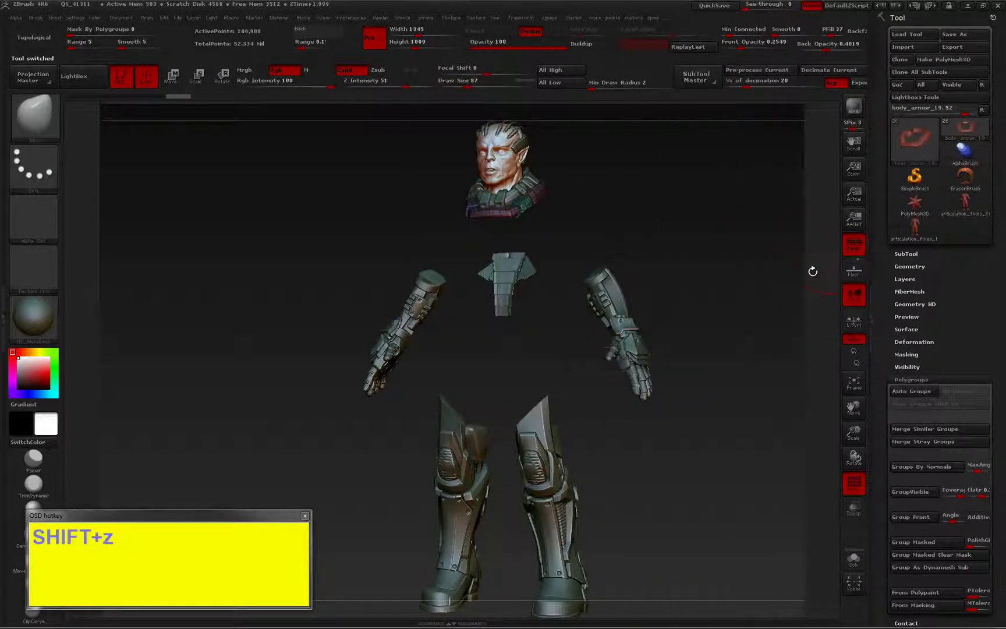
Step: Import articulation_fixes_16.OBJ as a new tool, draw it alone on a cleared canvas and make it editable
left_click(938, 176)
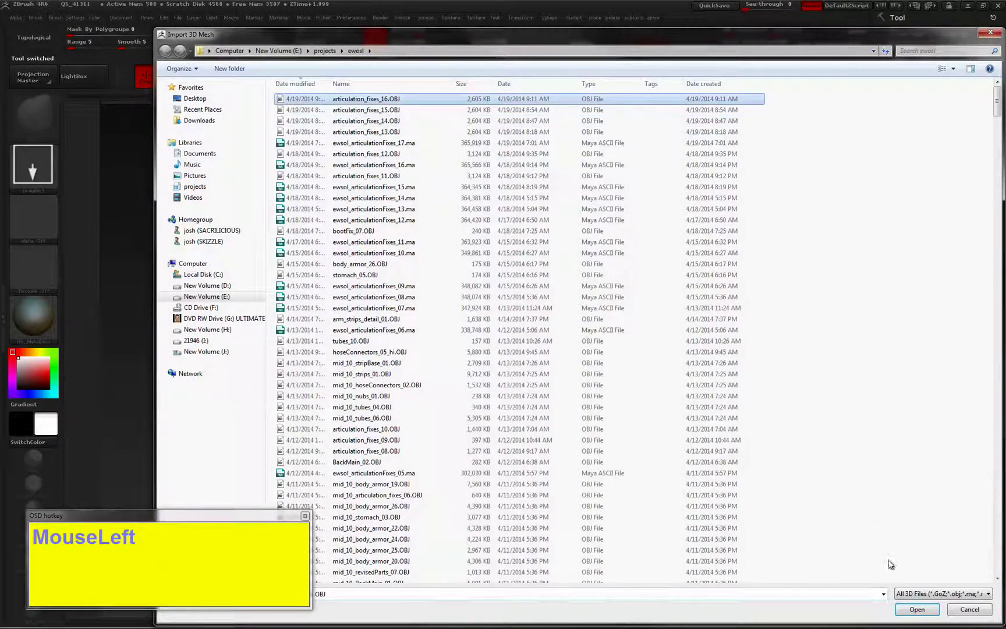
left_click(917, 609)
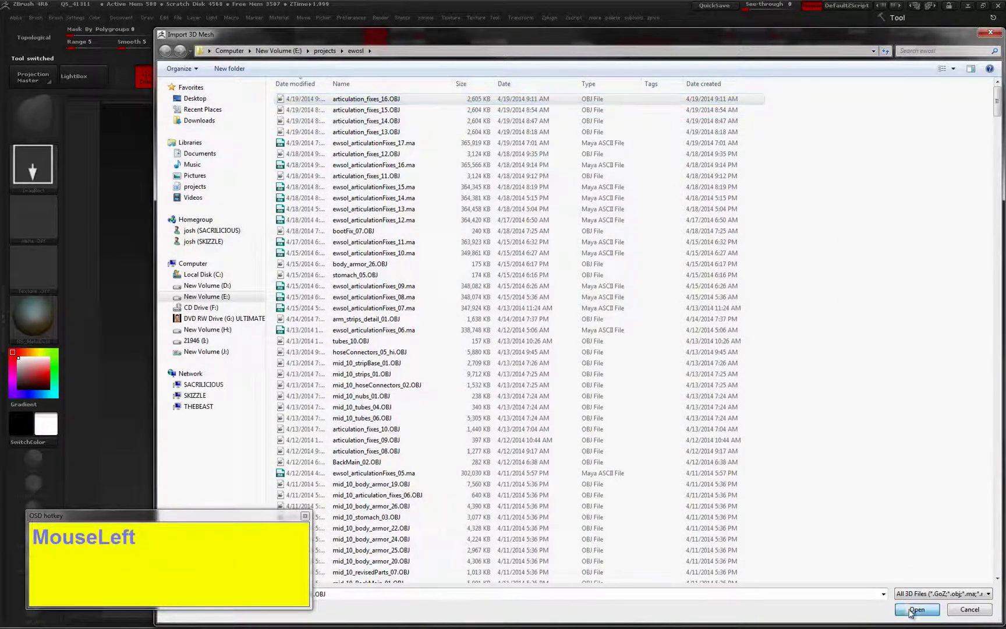
left_click_drag(539, 359, 697, 258)
key("ctrl+n")
left_click_drag(519, 284, 686, 349)
key("t")
Step: Generate polygroups for the imported armour mesh from its UV tiles
left_click(910, 380)
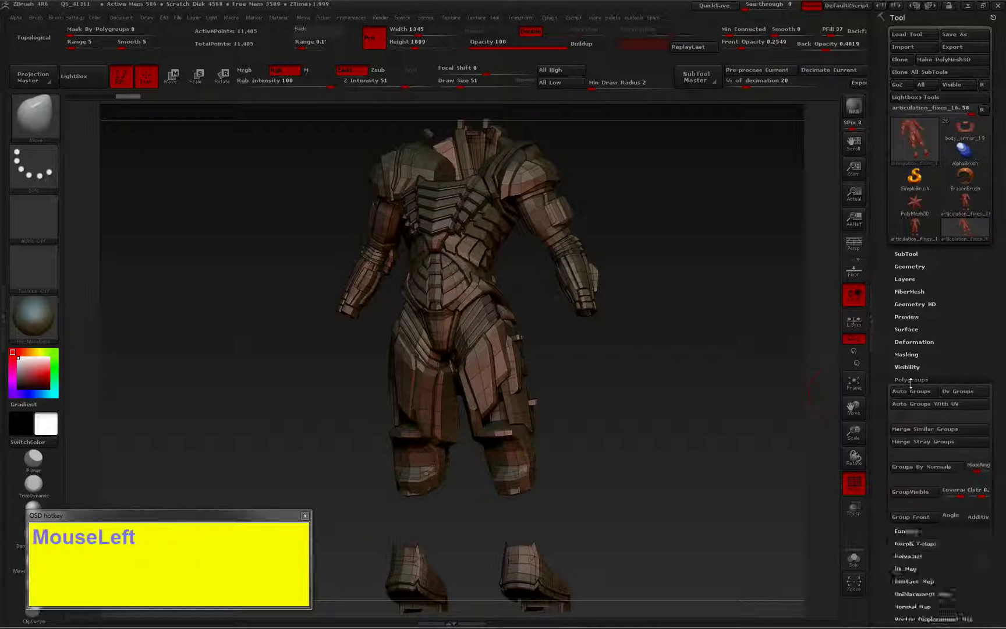
left_click_drag(693, 201, 680, 282)
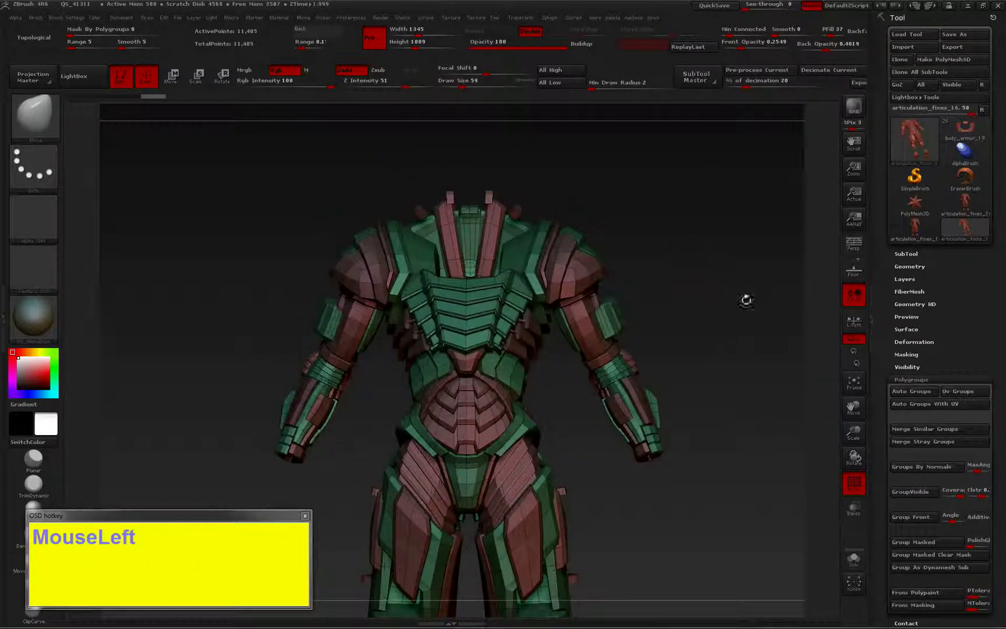
left_click_drag(746, 300, 701, 257)
left_click_drag(700, 256, 675, 273)
Step: Isolate the arm, chest and abdomen polygroups one after another to examine their left-right symmetry, restoring the full mesh each time
left_click(541, 307, "ctrl+shift")
left_click(638, 332, "ctrl+shift")
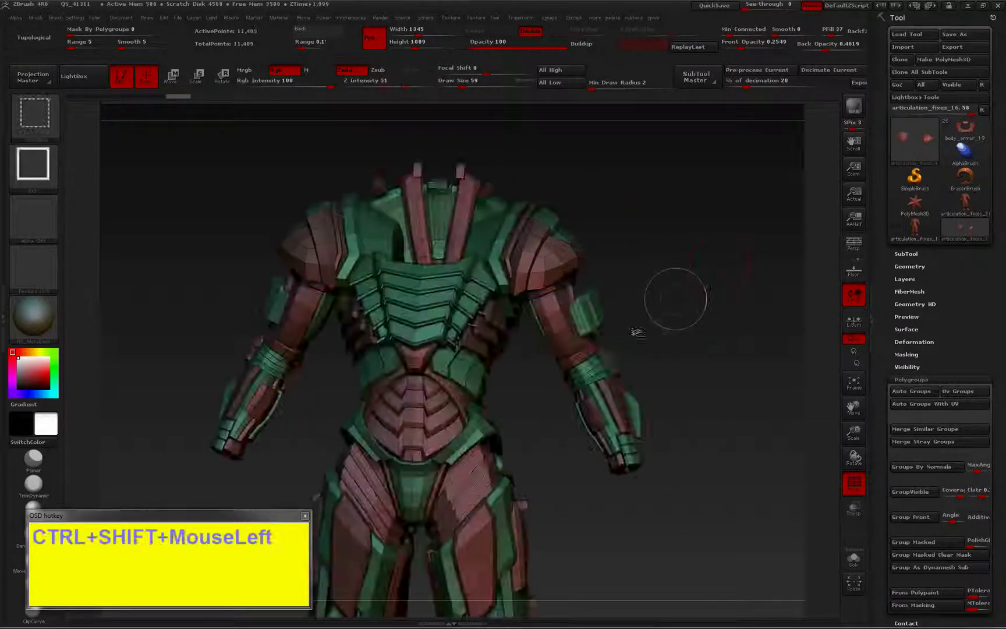
left_click(565, 325, "ctrl+shift")
left_click(504, 377, "ctrl+shift")
left_click(480, 317, "ctrl+shift")
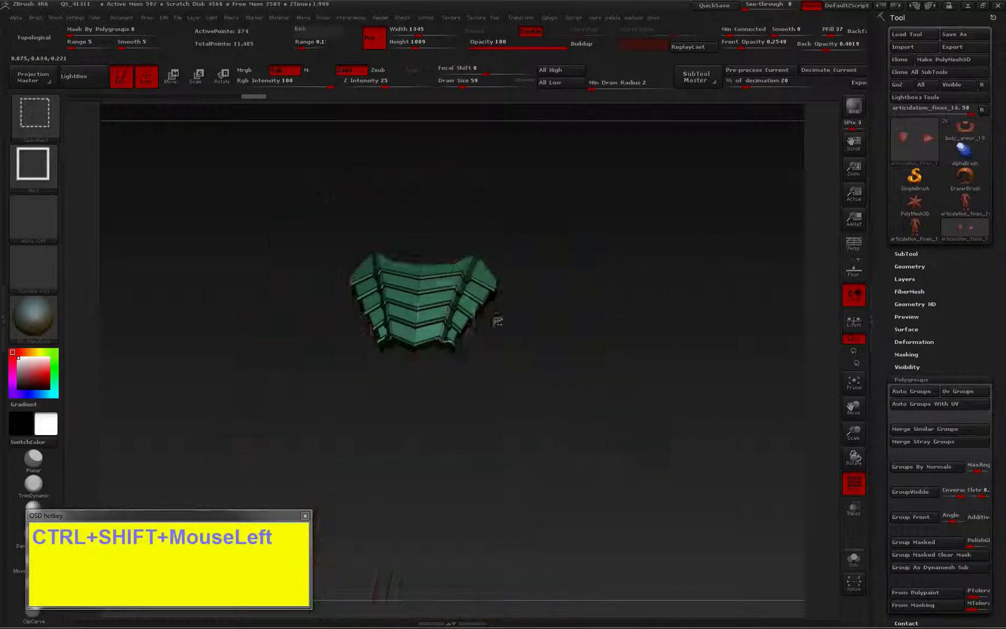
left_click(606, 319, "ctrl+shift")
left_click(415, 429, "ctrl+shift")
left_click(754, 317, "ctrl+shift")
Step: Isolate several polygroups of the hip and leg armour in turn to examine their mirrored plates, restoring the full mesh each time
left_click_drag(702, 393, 724, 255, "alt")
left_click_drag(724, 255, 664, 291)
left_click(513, 434, "ctrl+shift")
left_click(600, 458, "ctrl+shift")
left_click_drag(681, 483, 681, 406, "alt")
left_click(562, 442, "ctrl+shift")
left_click(652, 486, "ctrl+shift")
left_click(589, 539, "ctrl+shift")
left_click(657, 464, "ctrl+shift")
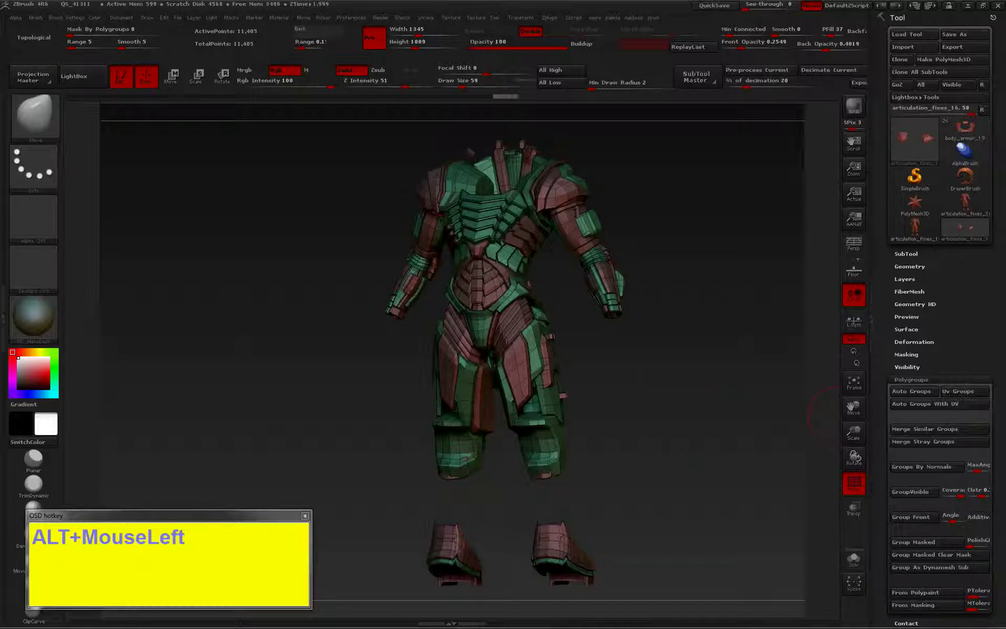